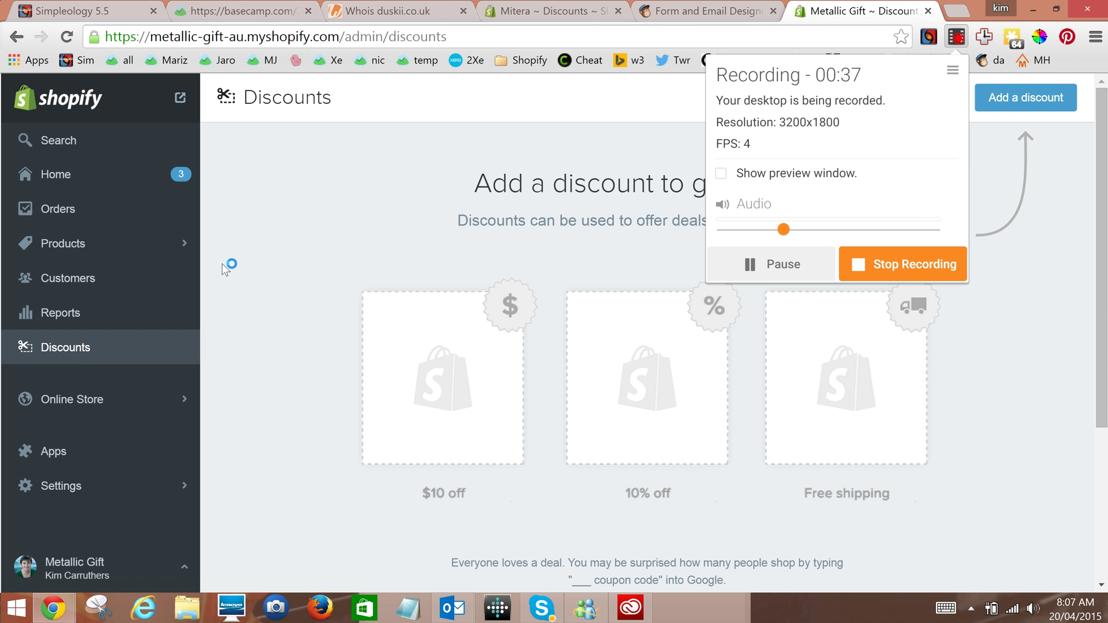
- Start a new Shopify discount with the code FreeMarch15Shipping
left_click(638, 172)
left_click(1046, 109)
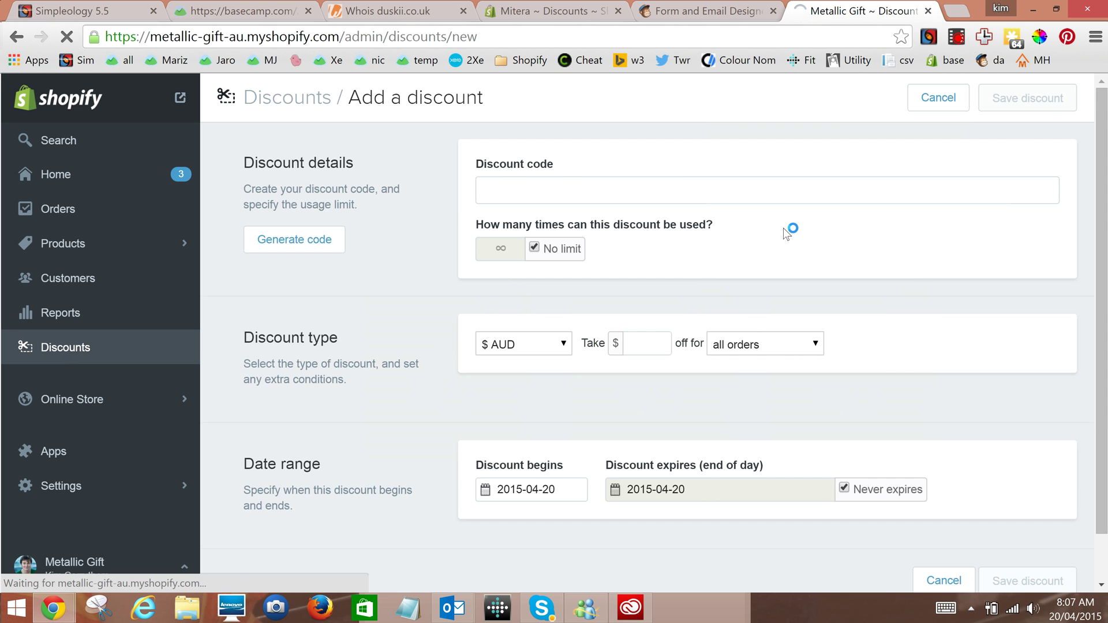
left_click(664, 187)
type("Free")
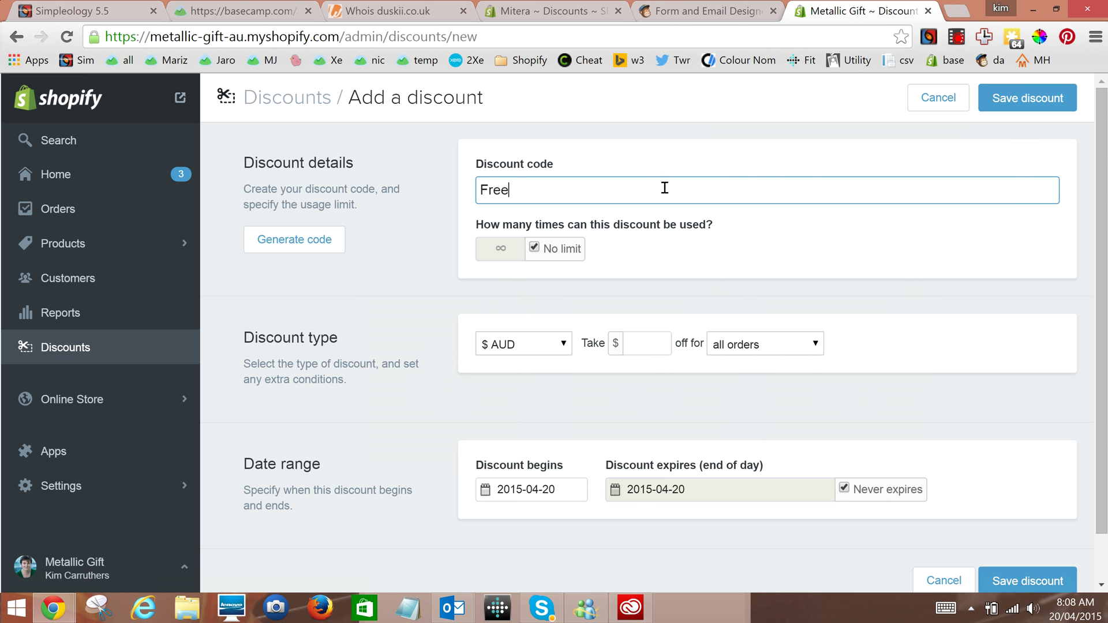
type("March15Shipping")
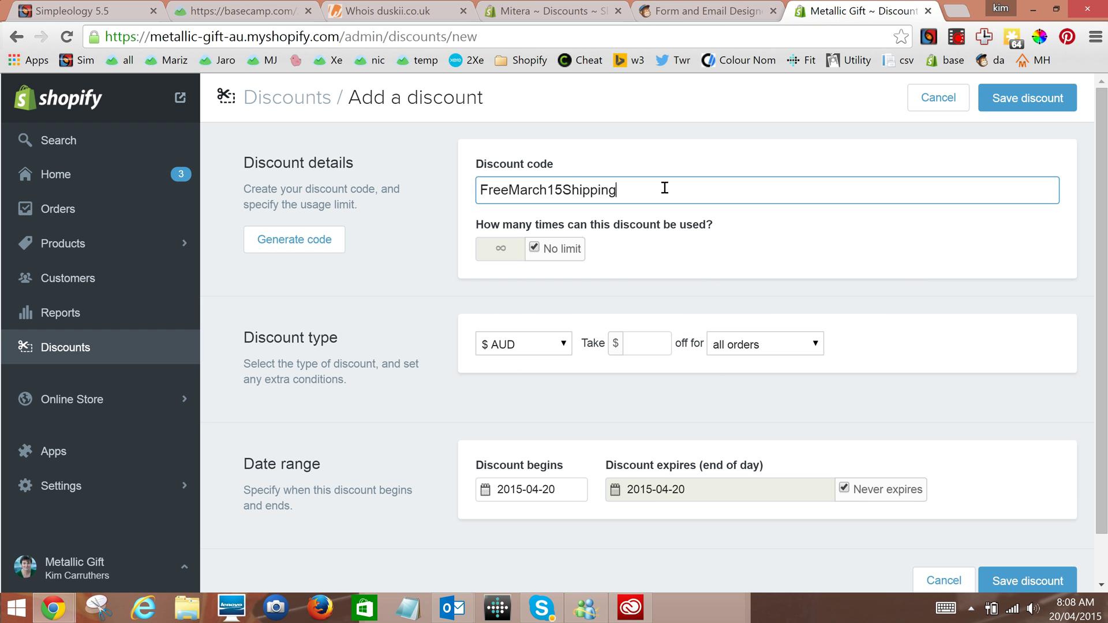
key("ctrl+a")
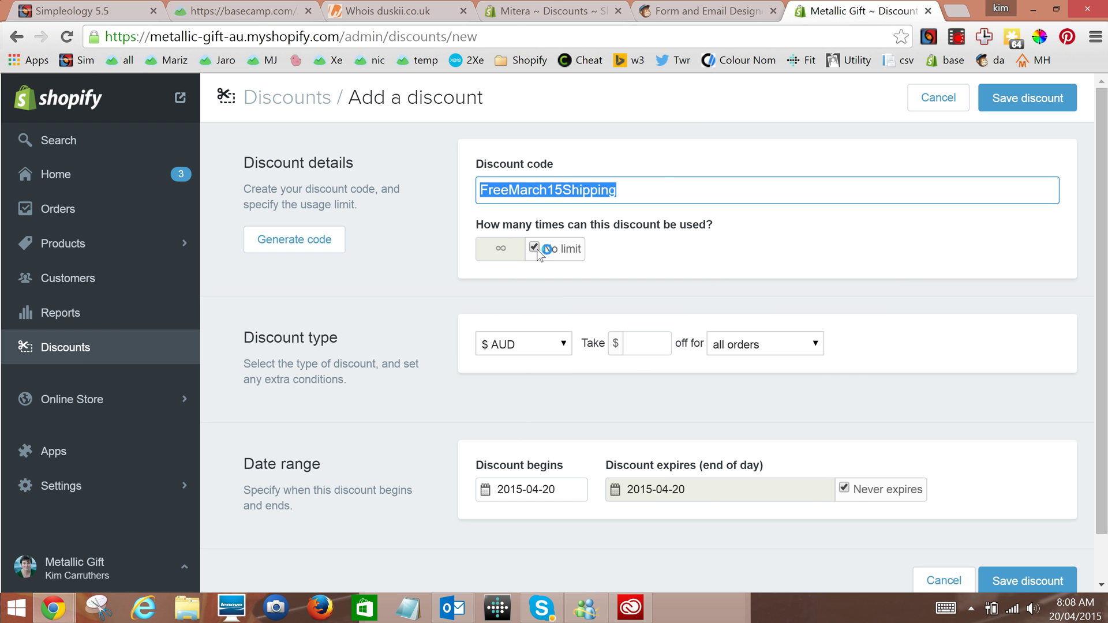
- Make it a Free Shipping discount for rates up to $100 across all countries
left_click(551, 343)
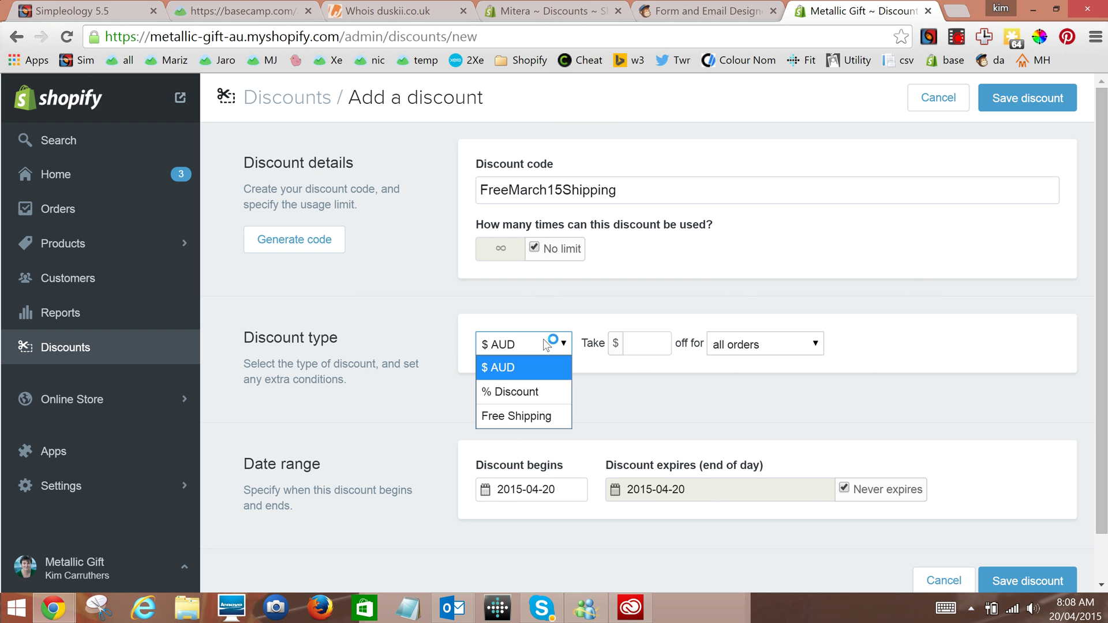
left_click(528, 421)
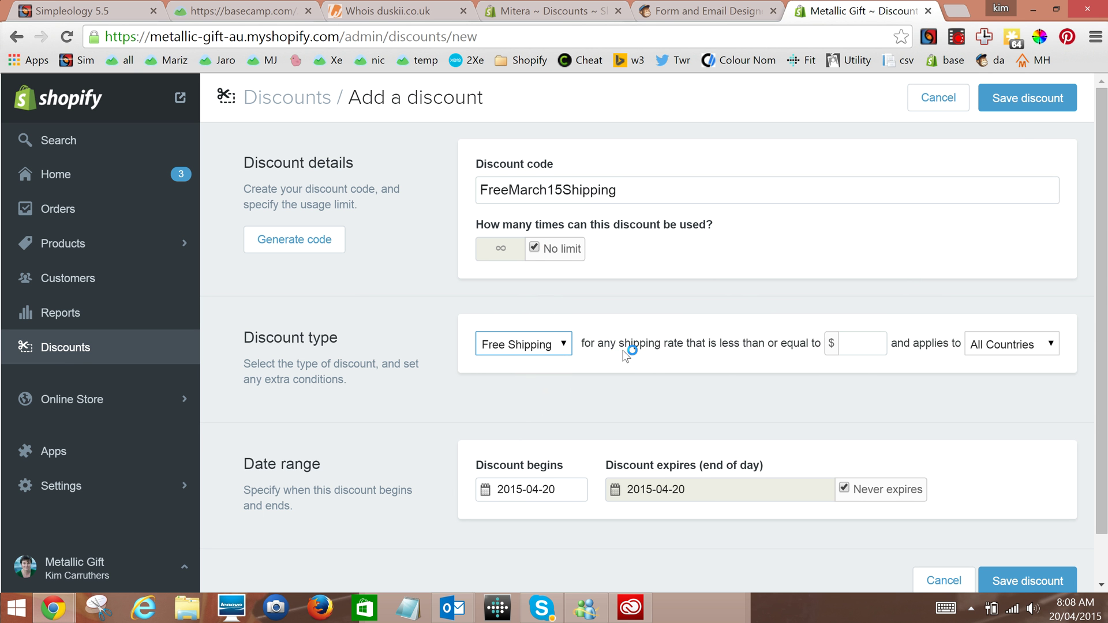
left_click(854, 345)
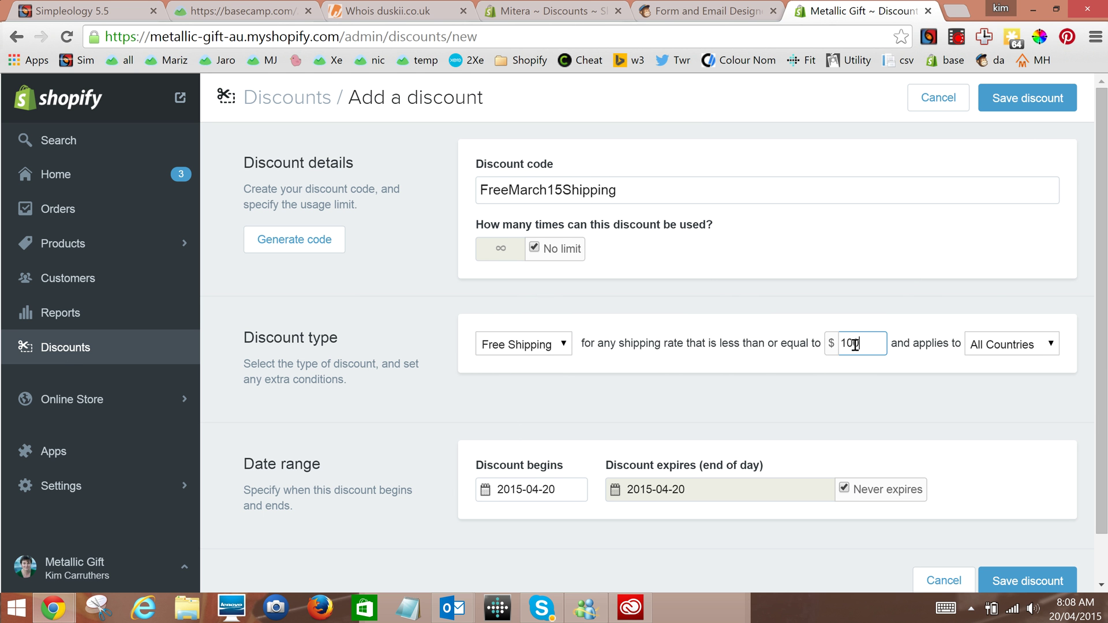
left_click(1013, 304)
- Give the discount an expiry date of May 31, 2015
scroll(924, 323, "down", 1)
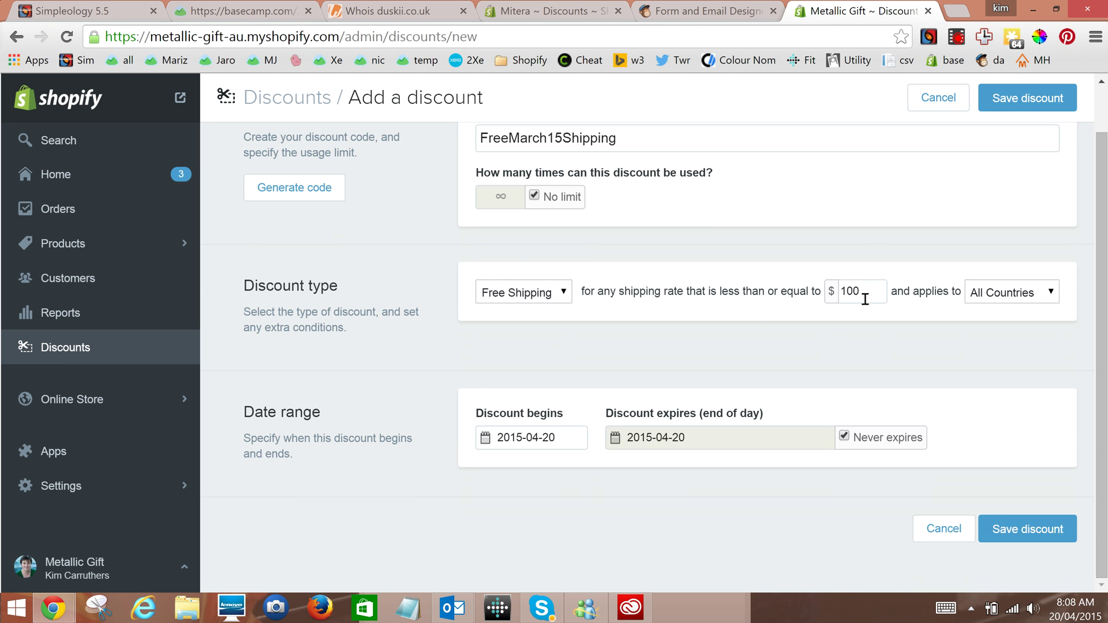
left_click(844, 438)
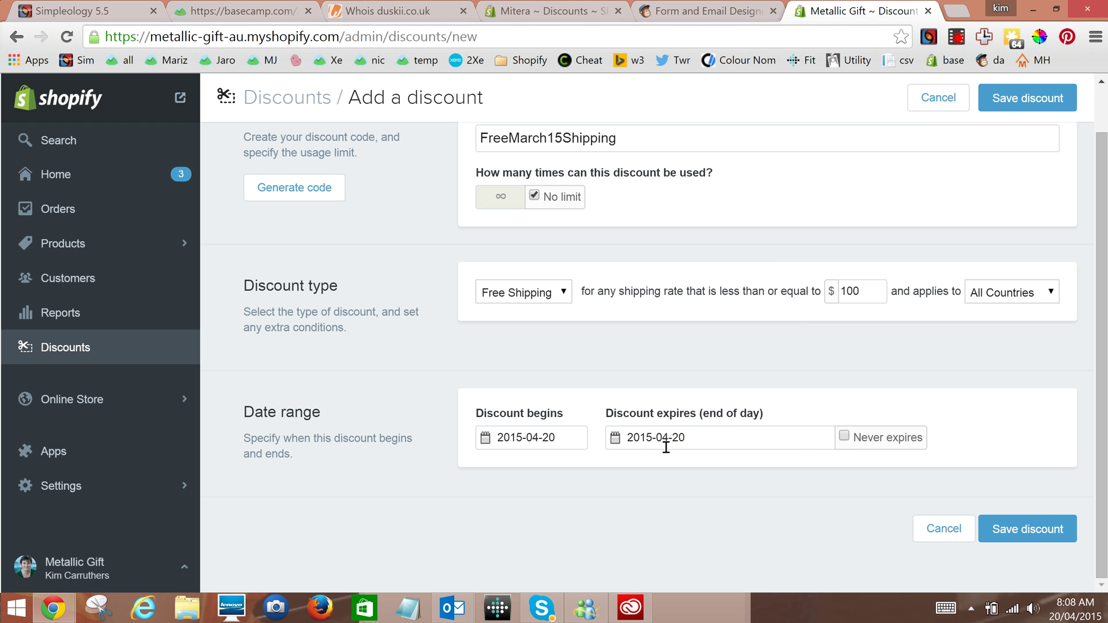
left_click_drag(662, 439, 712, 442)
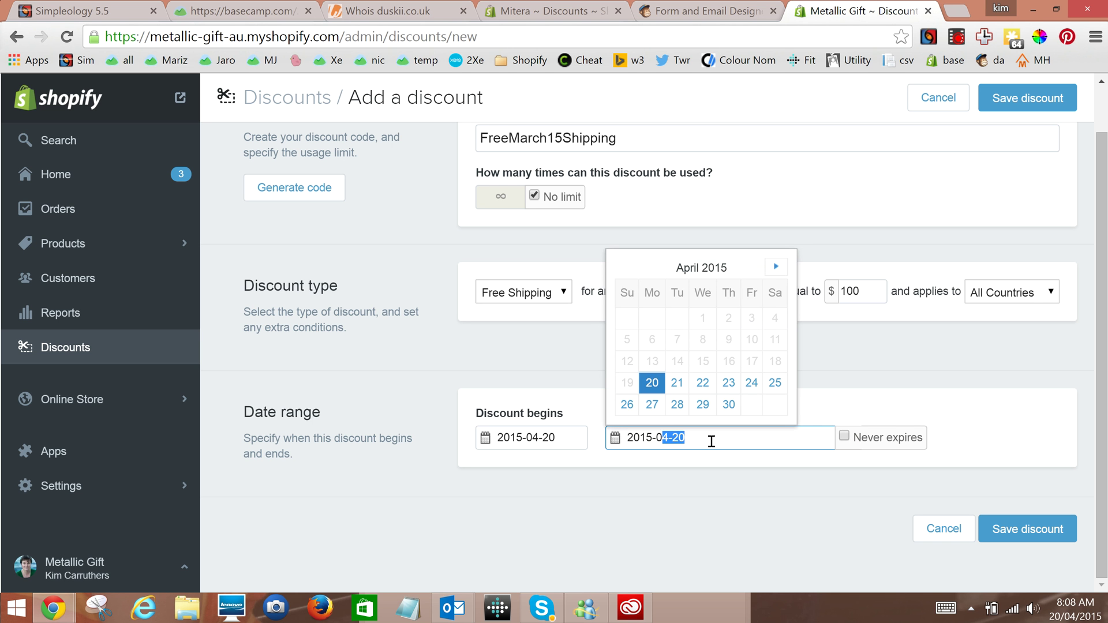
left_click(776, 267)
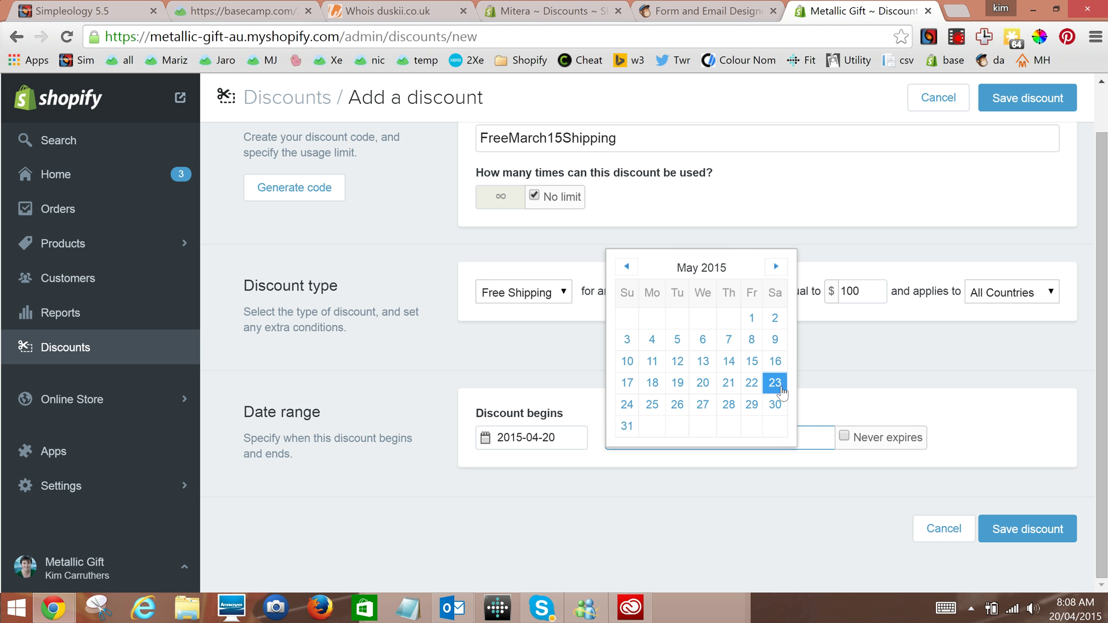
left_click(627, 426)
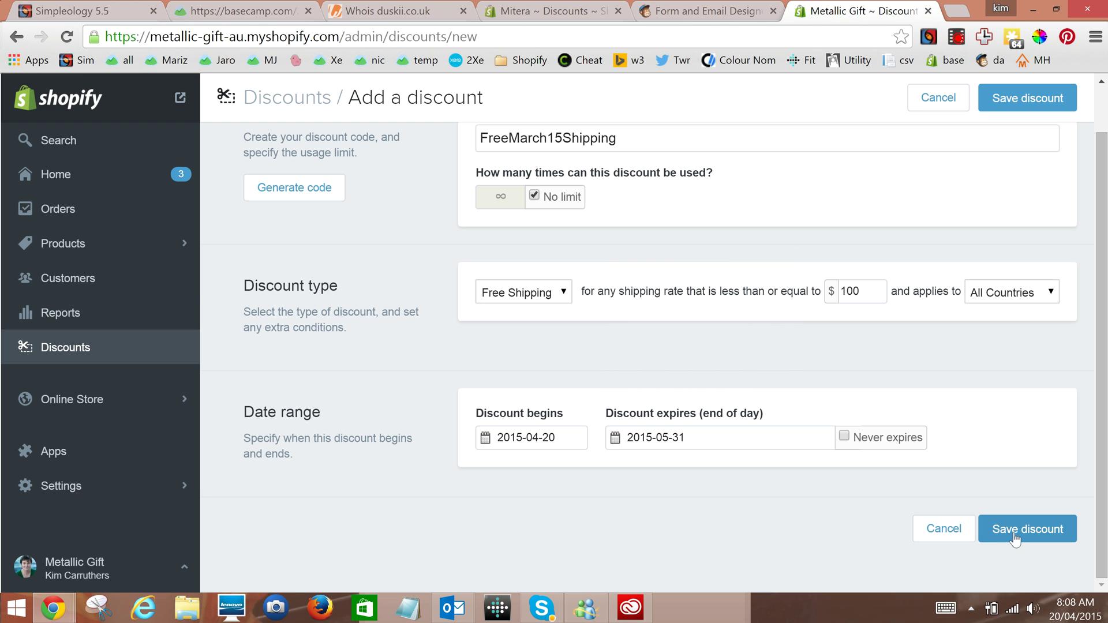
- Save the discount, select the FreeMarch15Shipping code, and return to the Mailchimp form designer
left_click(1016, 540)
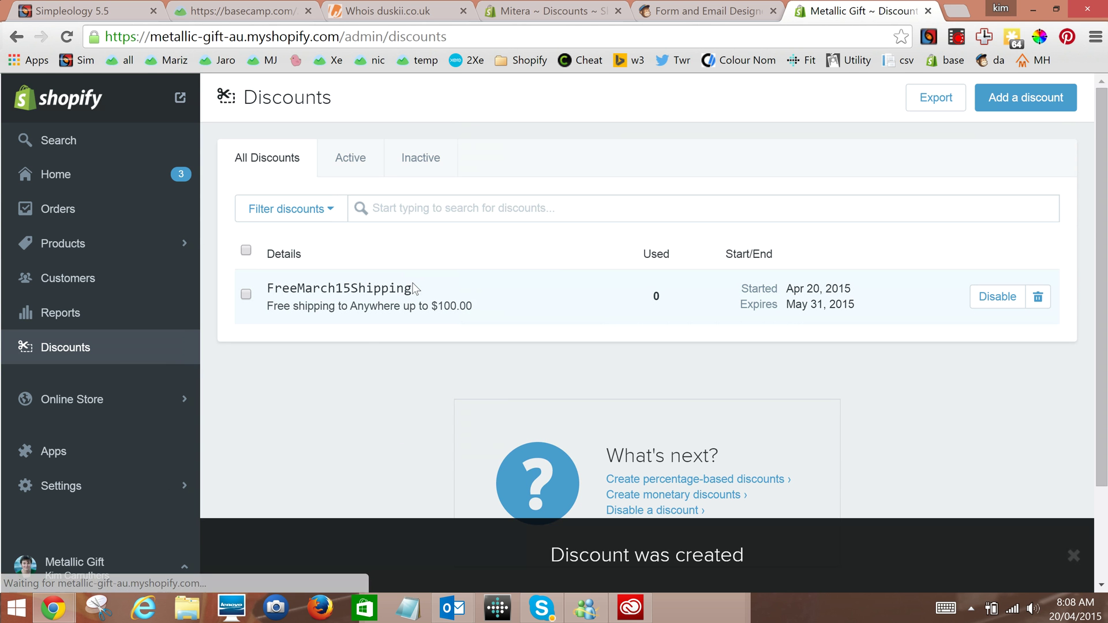
left_click_drag(416, 288, 269, 293)
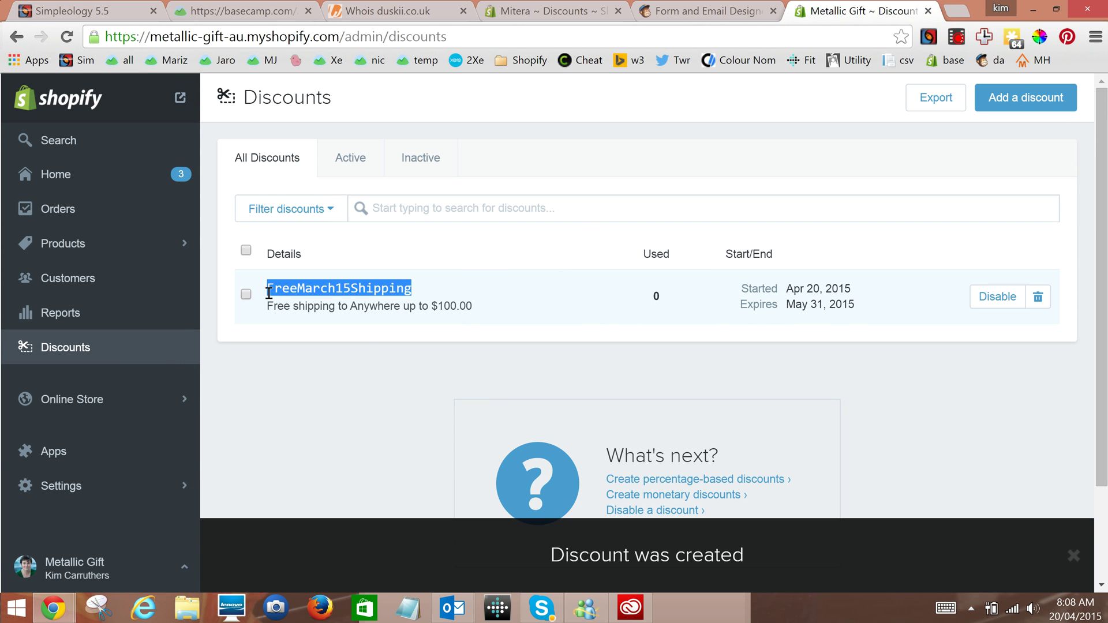
left_click(700, 13)
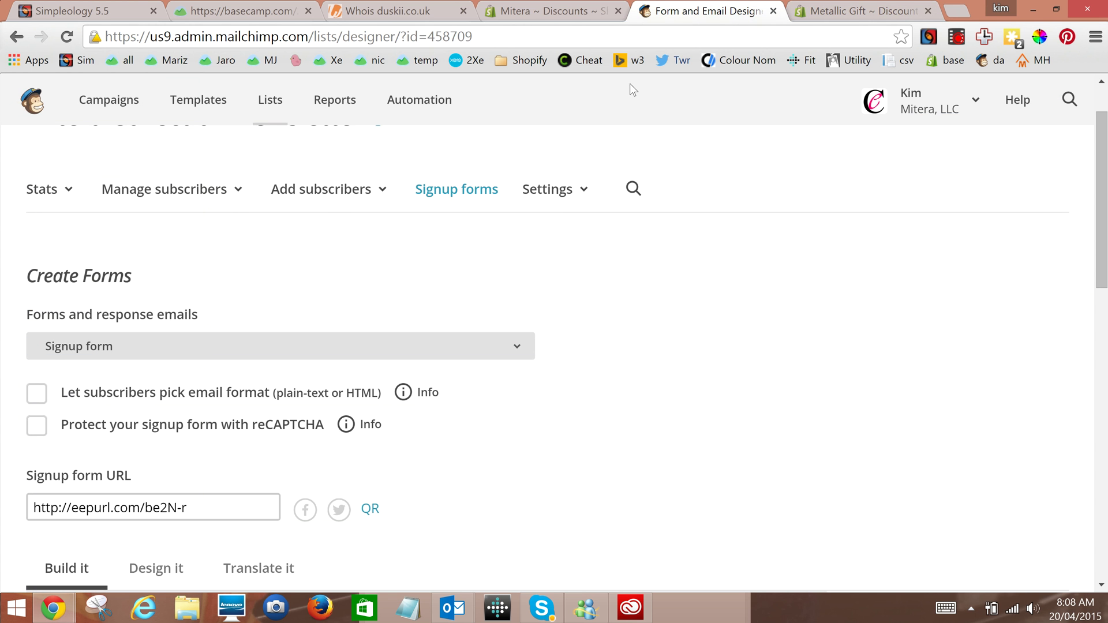
left_click(273, 101)
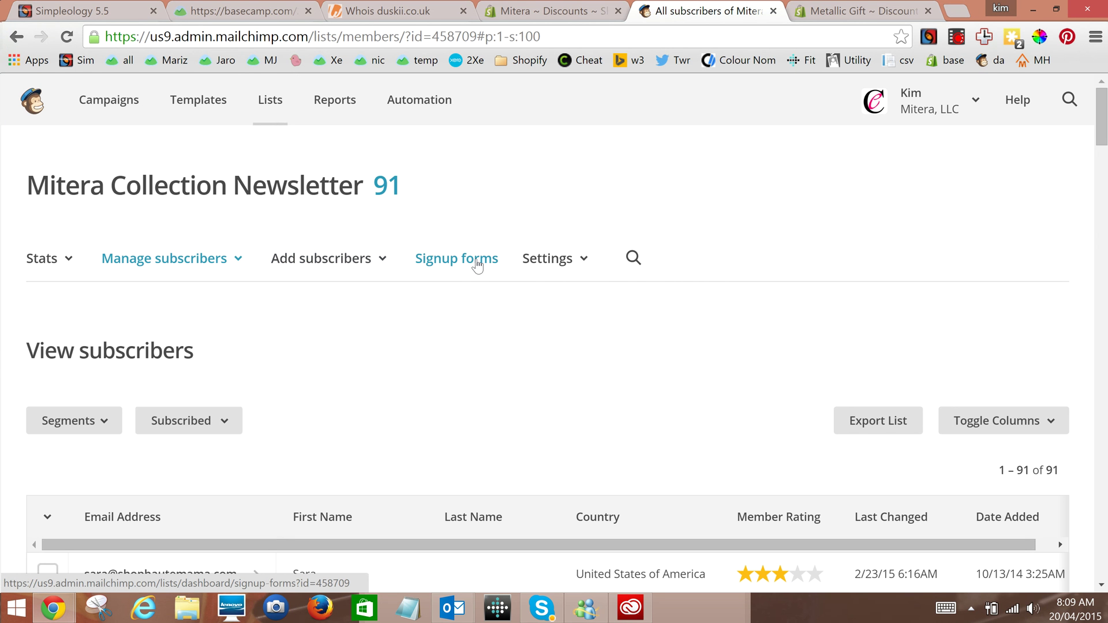
left_click(471, 262)
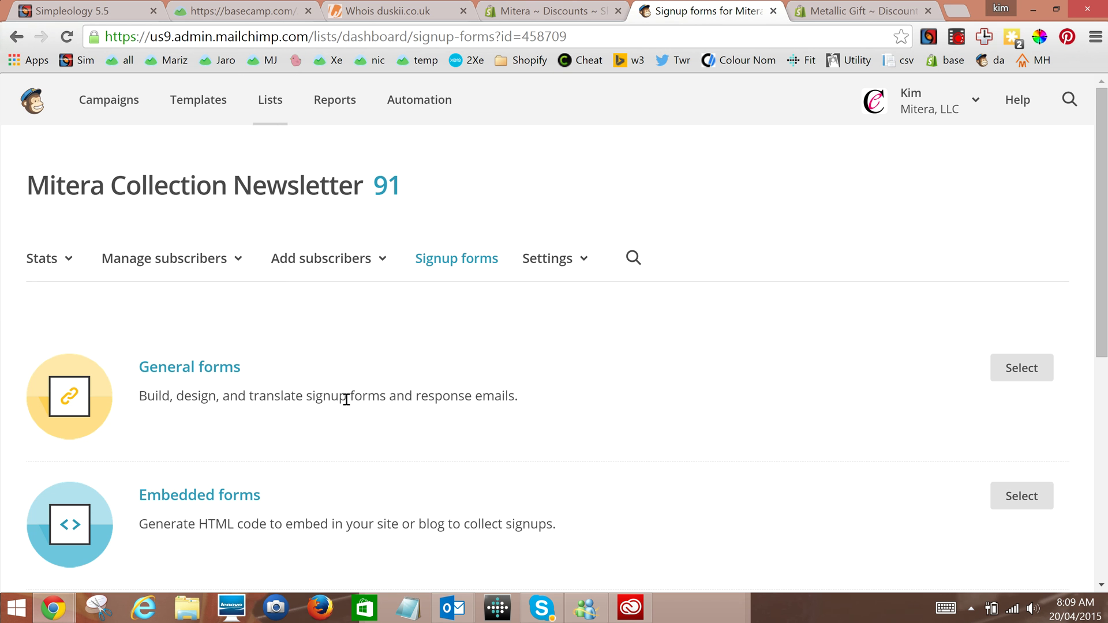
left_click_drag(415, 396, 522, 400)
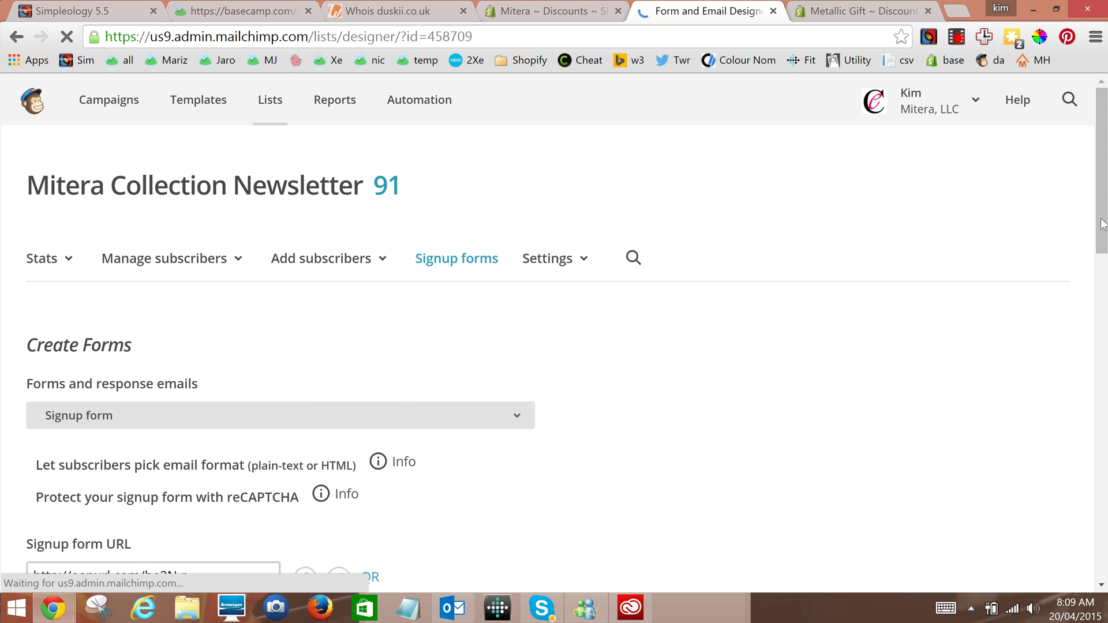
scroll(624, 312, "down", 1)
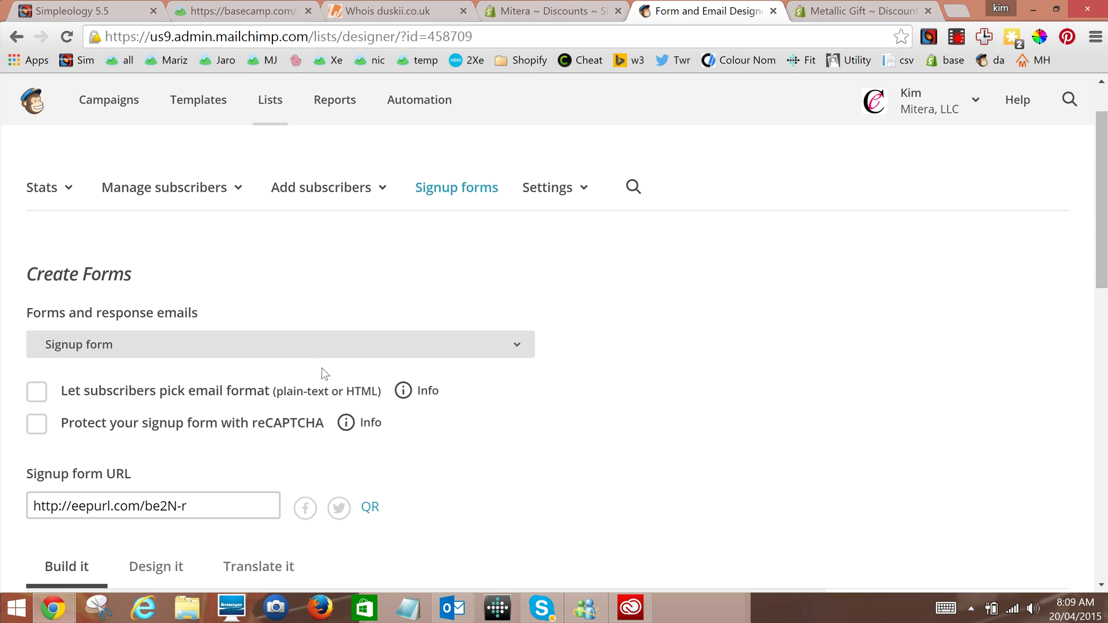
- Browse the signup thank-you page and the opt-in confirmation email in the forms list
left_click(518, 348)
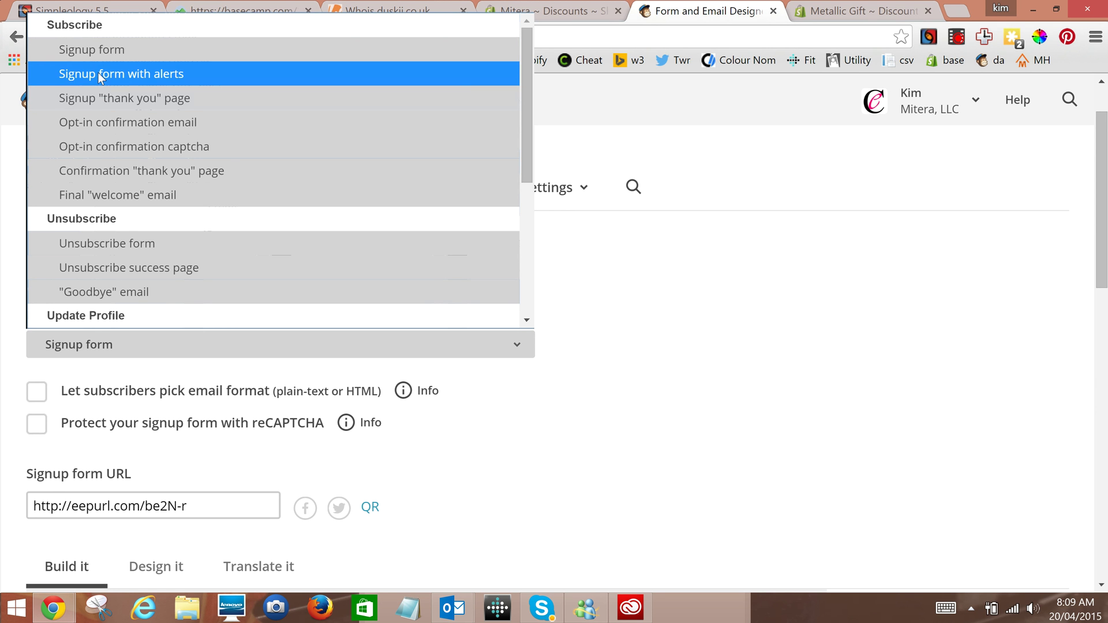
left_click(127, 98)
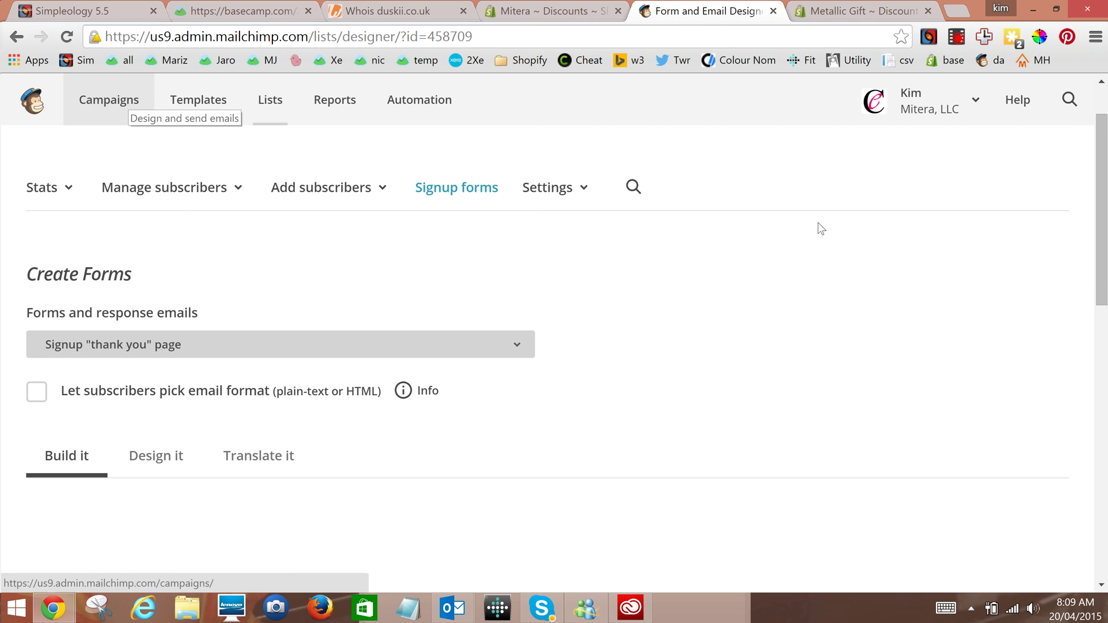
left_click_drag(1106, 236, 1094, 323)
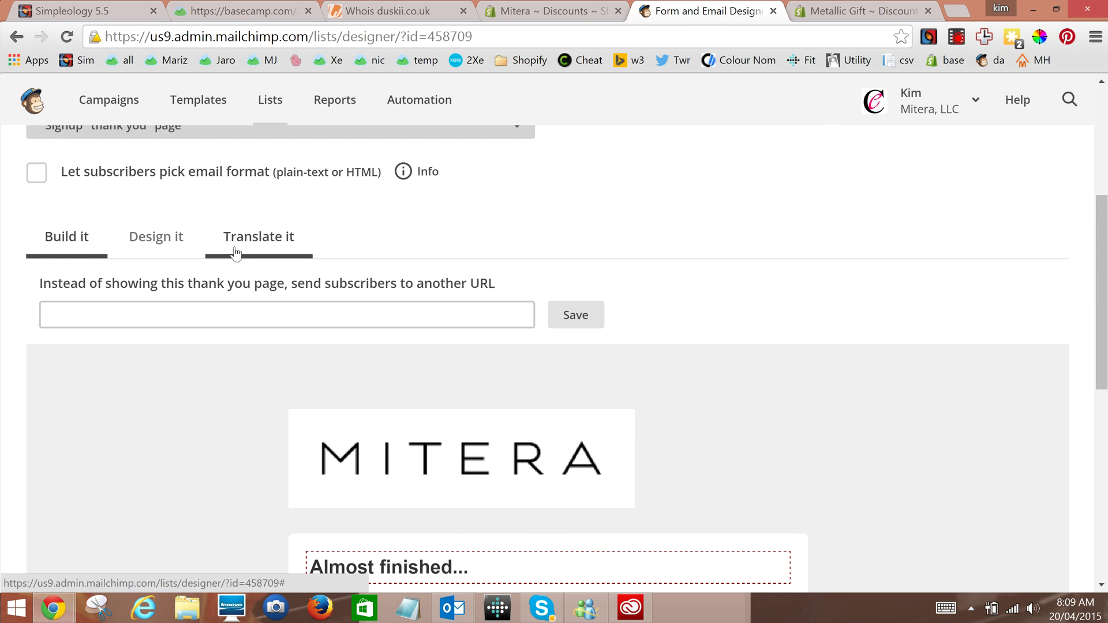
left_click(381, 235)
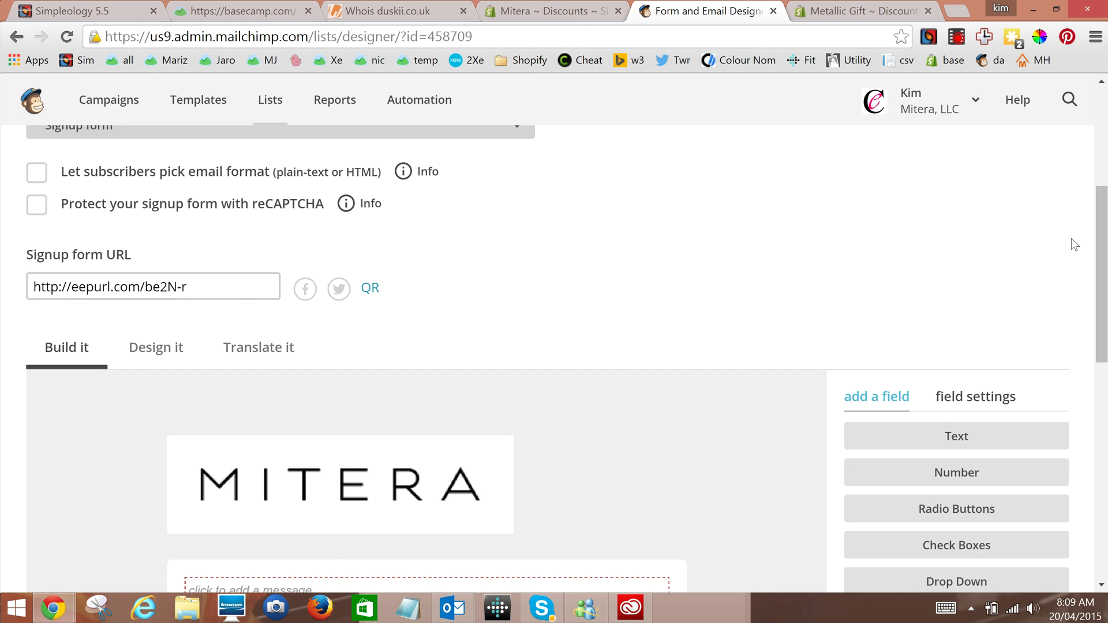
scroll(1076, 245, "up", 2)
left_click(332, 247)
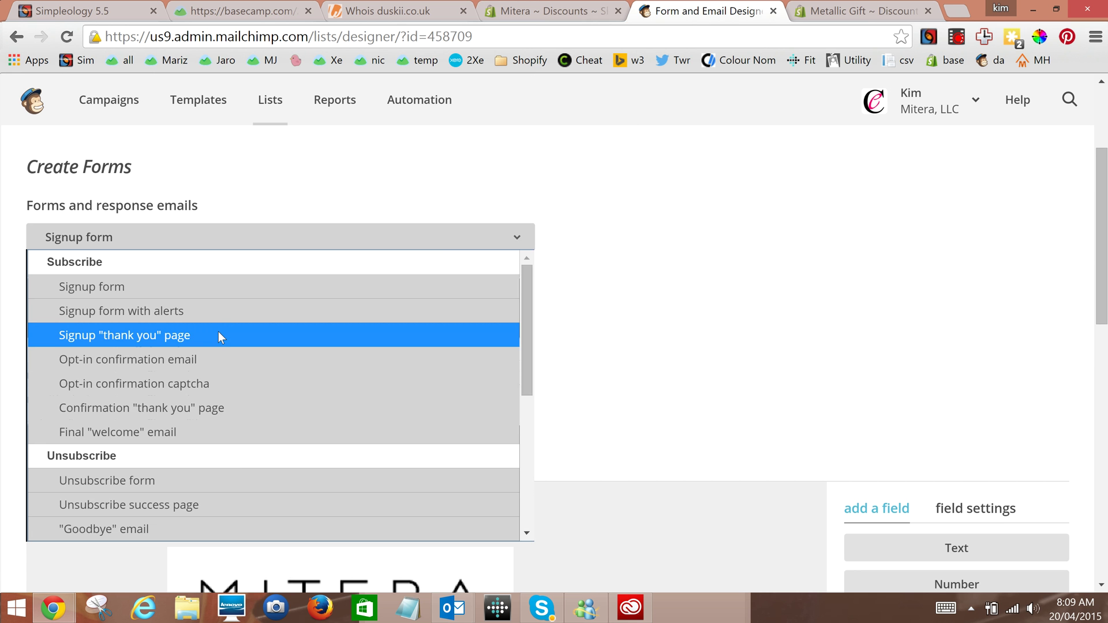
left_click(202, 362)
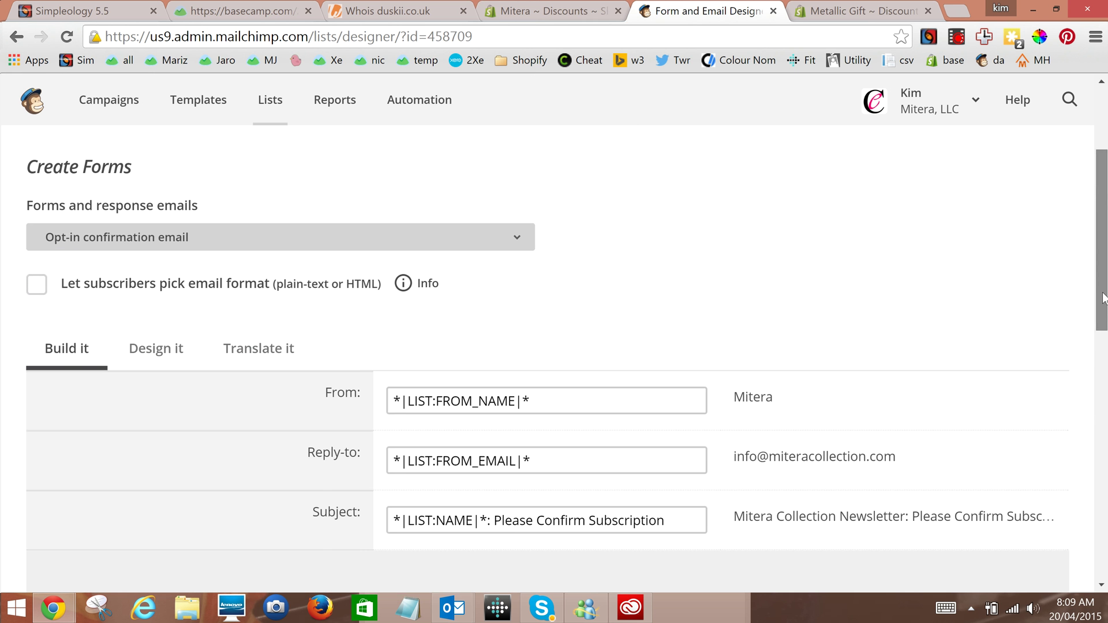
left_click_drag(1104, 297, 1105, 231)
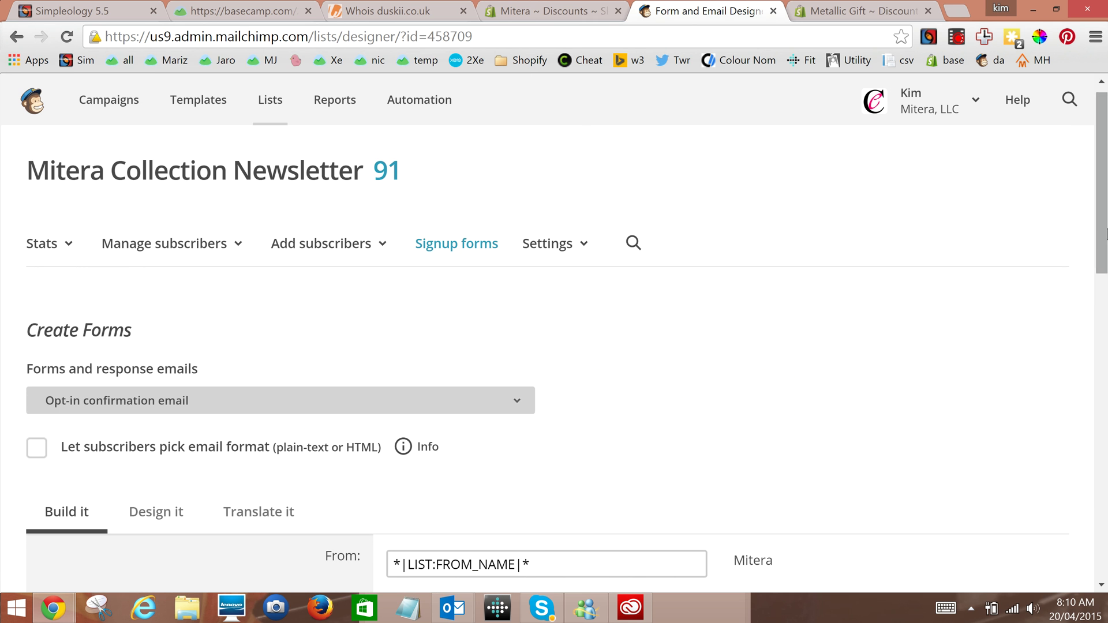
- Switch to the Confirmation 'thank you' page and open its confirmation message in the editor
left_click(349, 406)
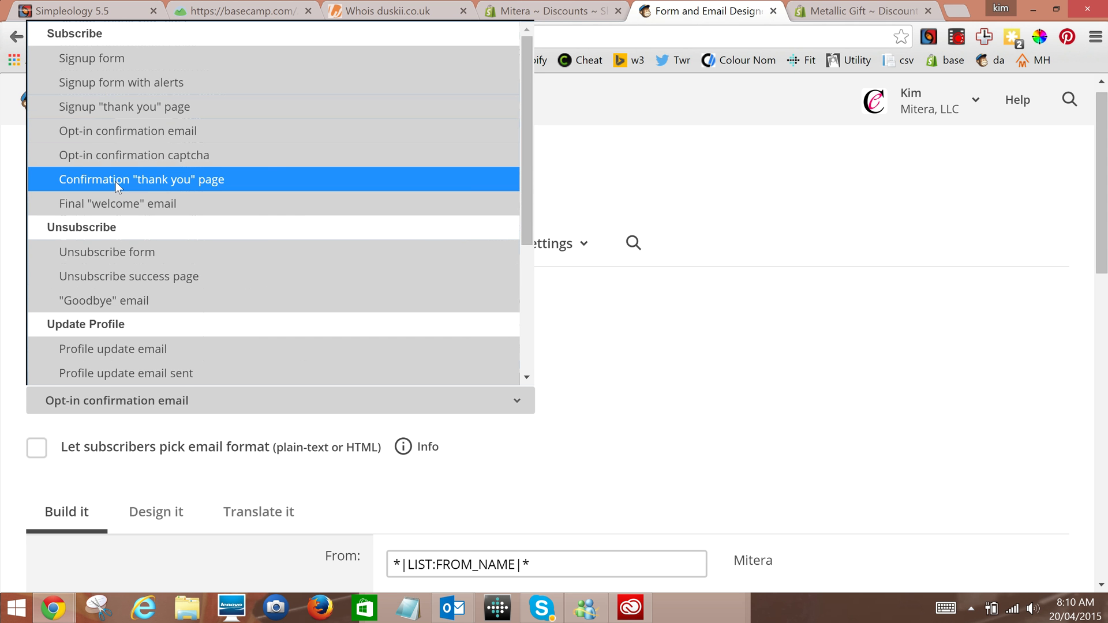
left_click(161, 181)
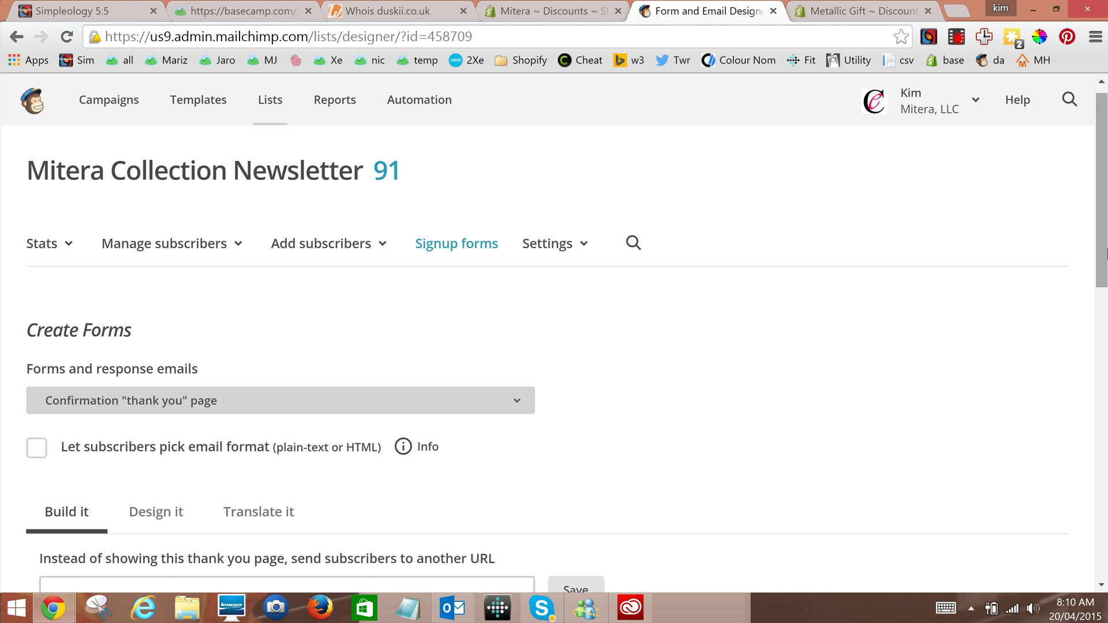
left_click_drag(1105, 222, 1100, 409)
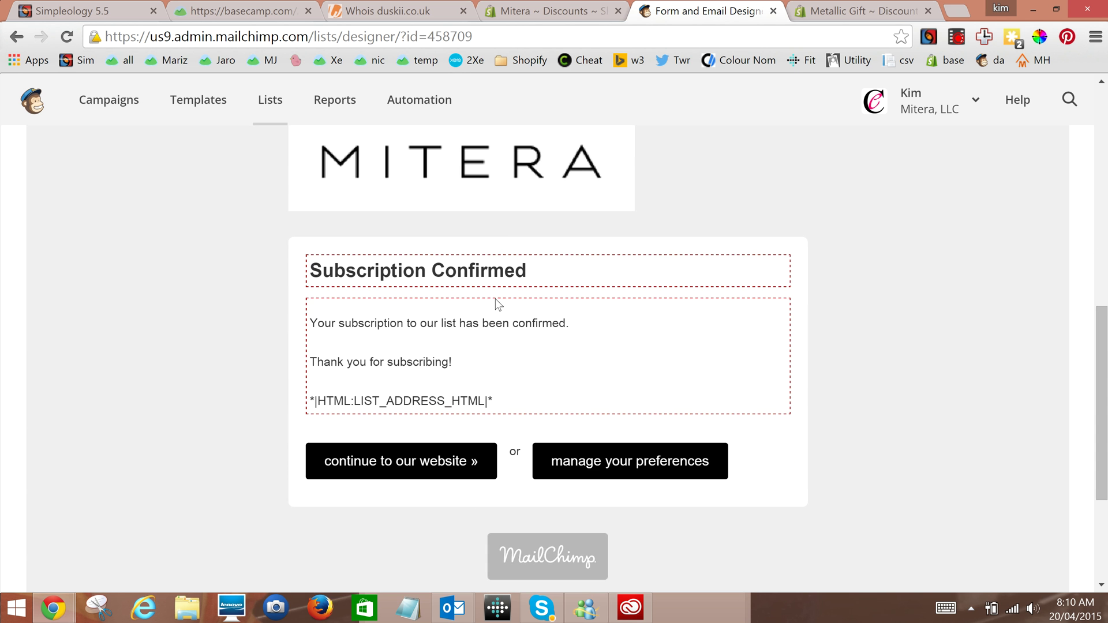
left_click(547, 368)
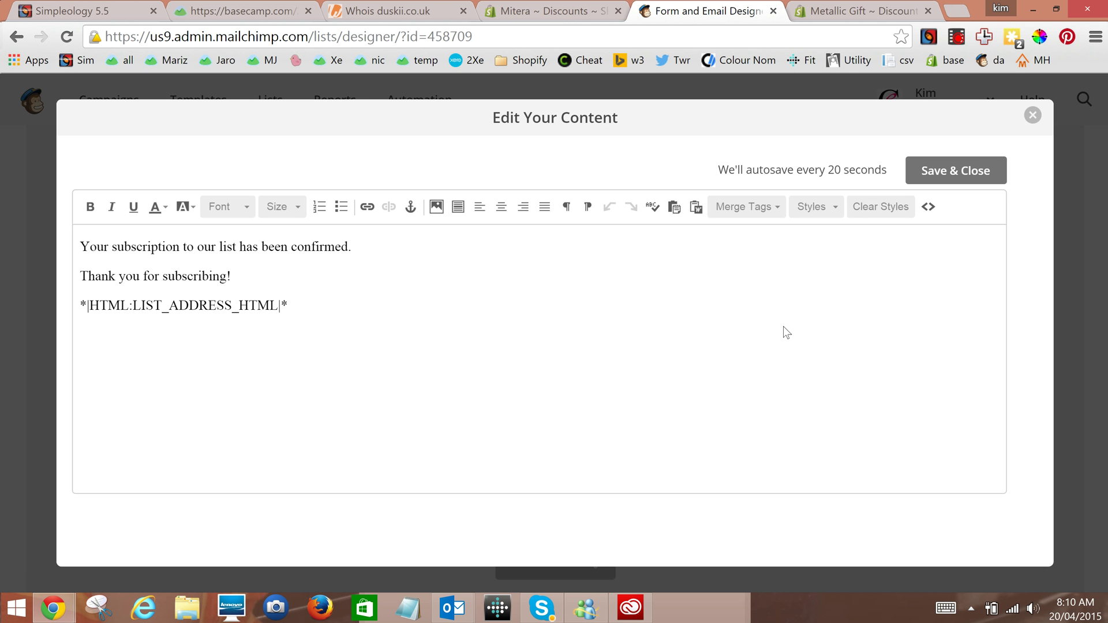
- Below the thank-you line, add a sentence offering a discount code for free shipping on the next order
left_click(357, 280)
key("Return")
key("Return")
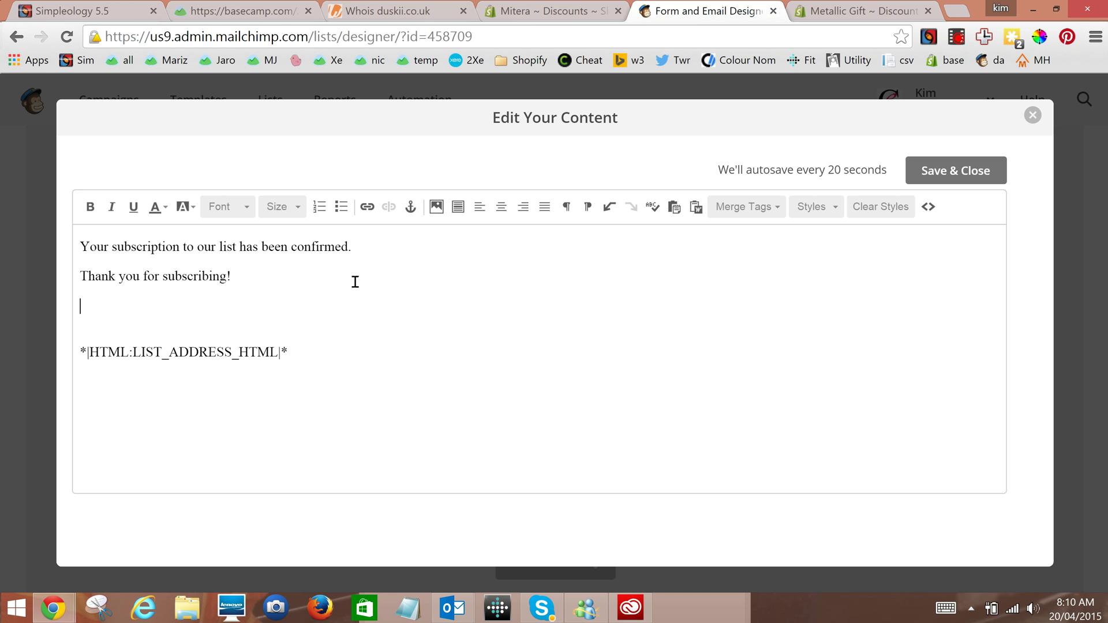
type("To thak yo")
key("BackSpace")
key("BackSpace")
key("BackSpace")
type("nk you for join")
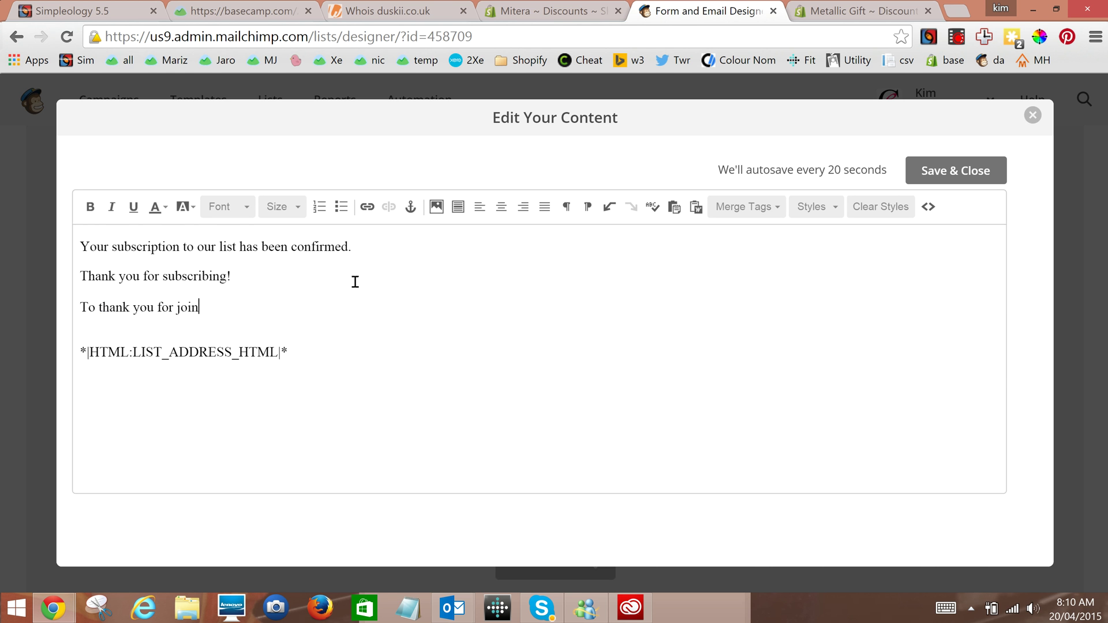
type("ing our mailing lis")
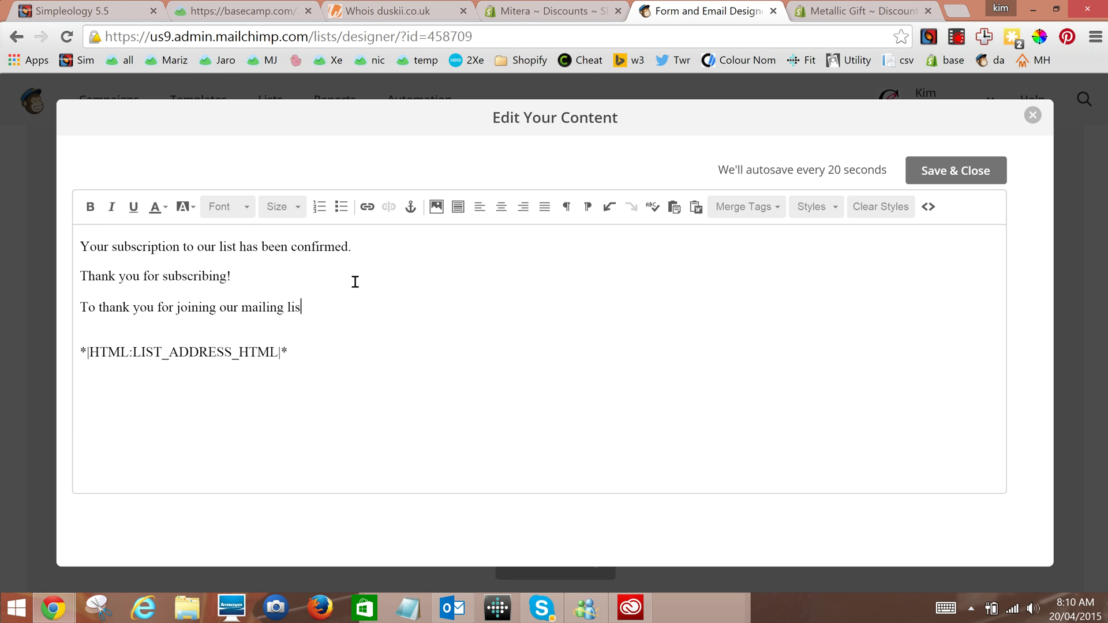
type("is a discount cou")
type("de")
key("BackSpace")
type("d")
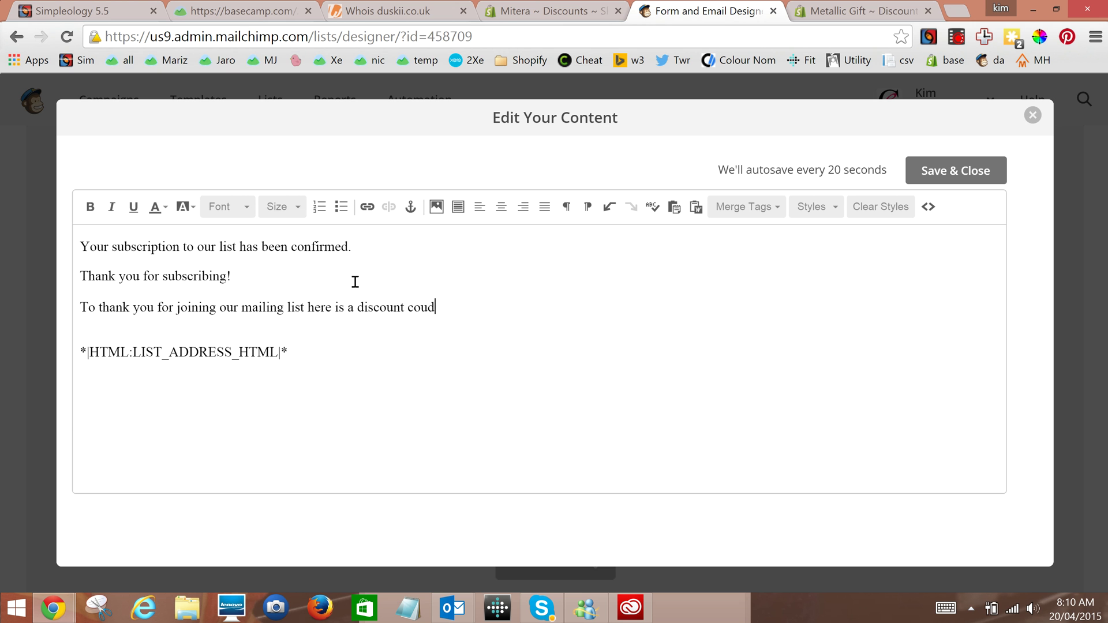
key("BackSpace")
key("BackSpace")
key("BackSpace")
type("de for free shipping ")
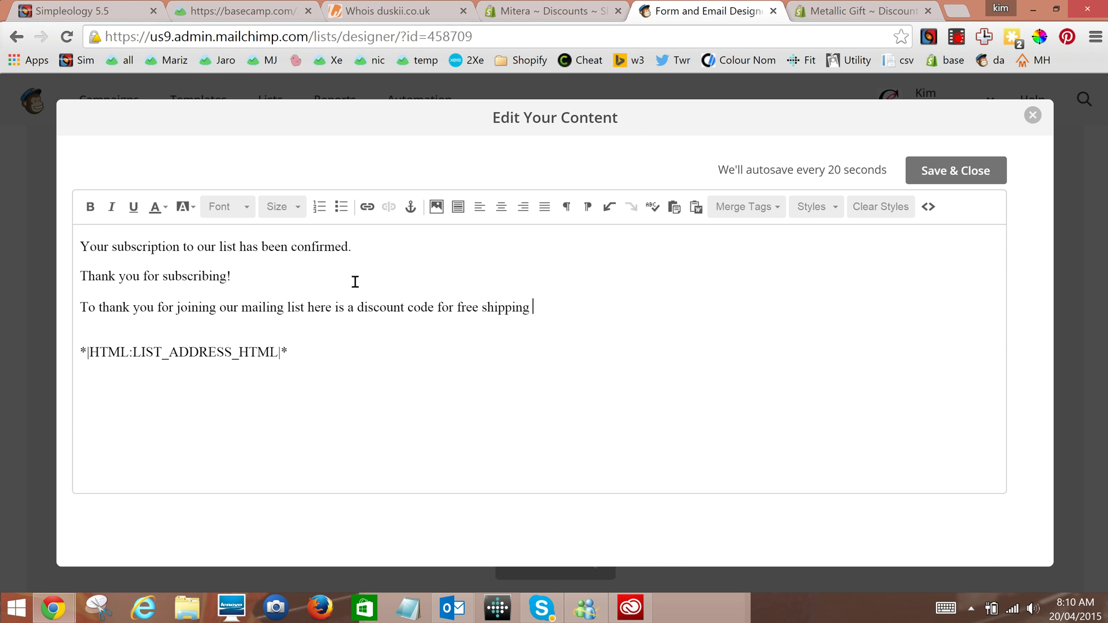
type("on your first ")
type("order")
key("BackSpace")
key("BackSpace")
key("BackSpace")
key("BackSpace")
key("BackSpace")
key("BackSpace")
key("BackSpace")
key("BackSpace")
key("BackSpace")
key("BackSpace")
key("BackSpace")
type("next order.")
- Add the line 'It is valid until 30/6/15.' with blank lines below it
key("shift+Return")
type("I")
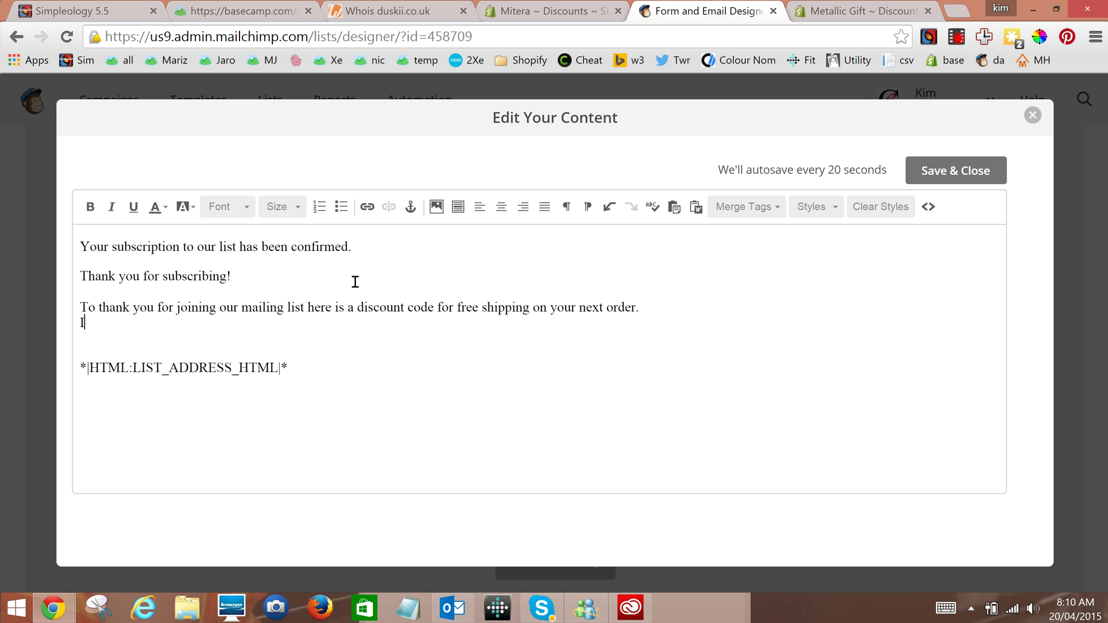
type("t is valid until 30/6/")
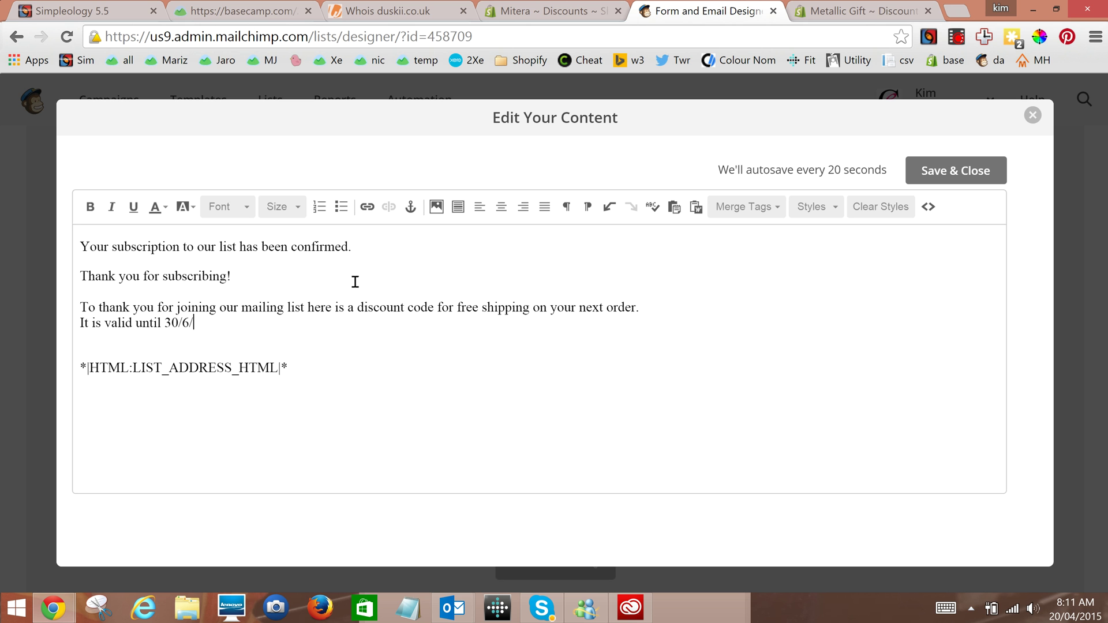
type("15.")
key("Return")
key("Return")
- Paste FreeMarch15Shipping below the message, make it bold, and try a blue highlight
type("FreeMarch15Shipping")
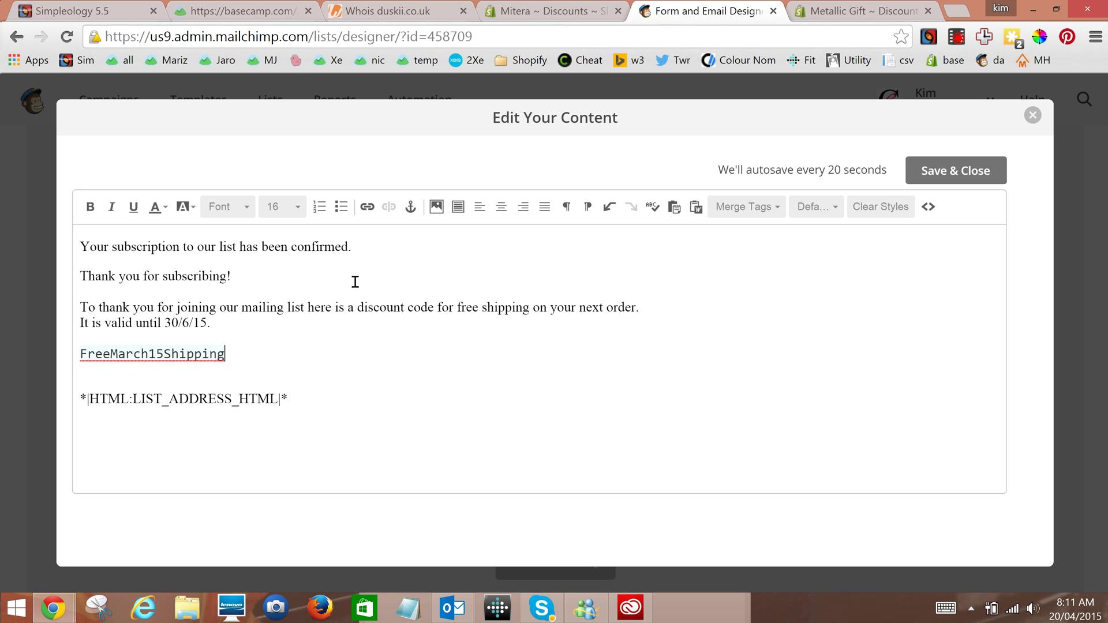
key("shift+Down")
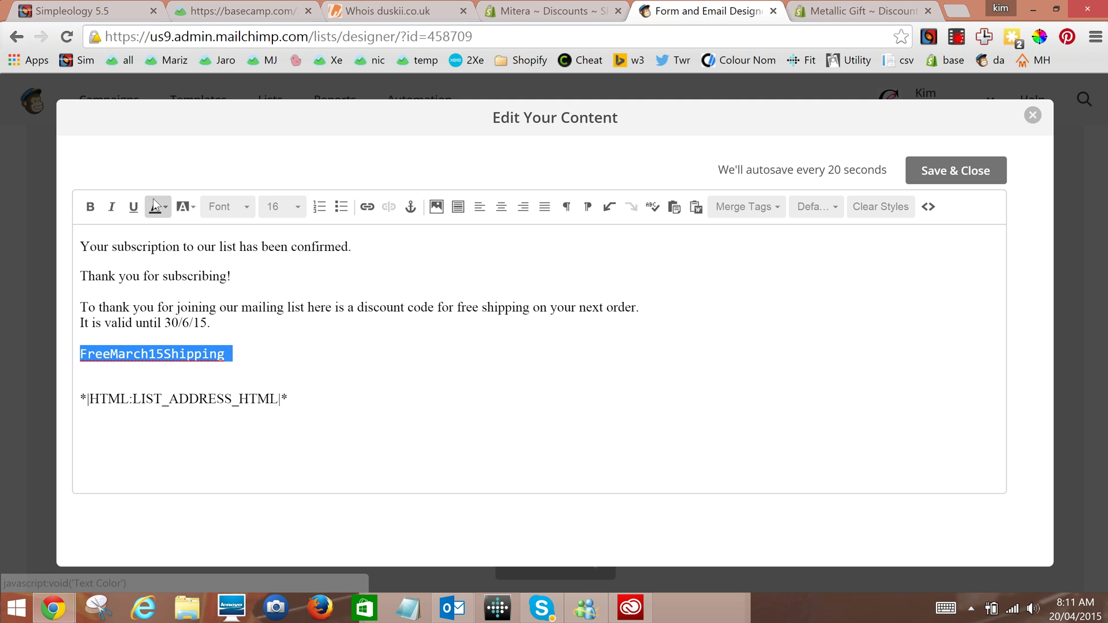
left_click(91, 208)
left_click(193, 207)
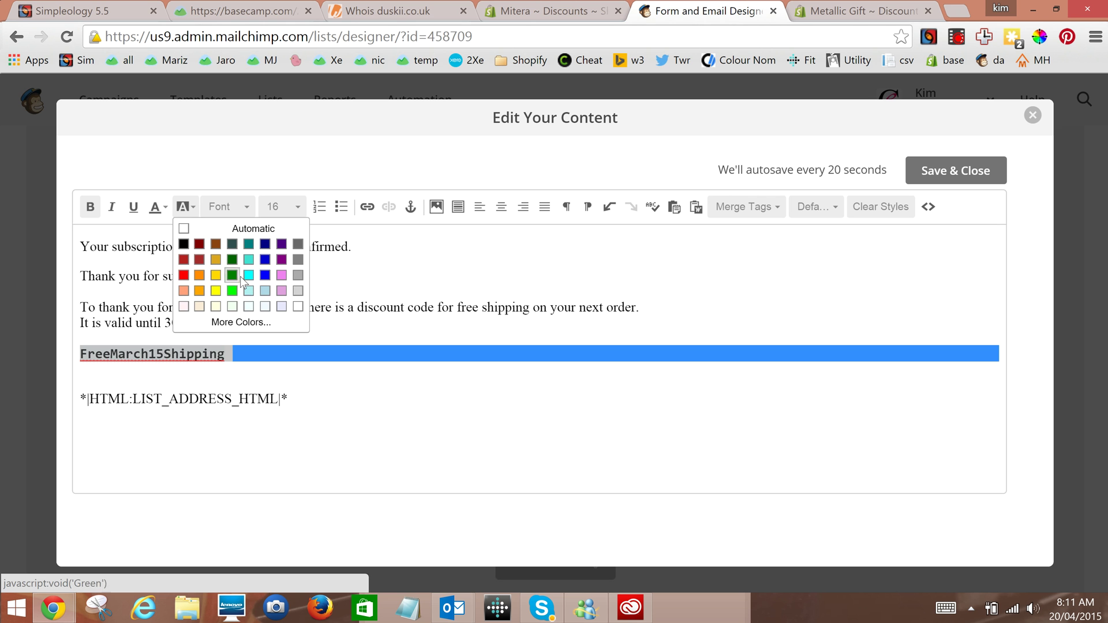
left_click(265, 260)
left_click(301, 392)
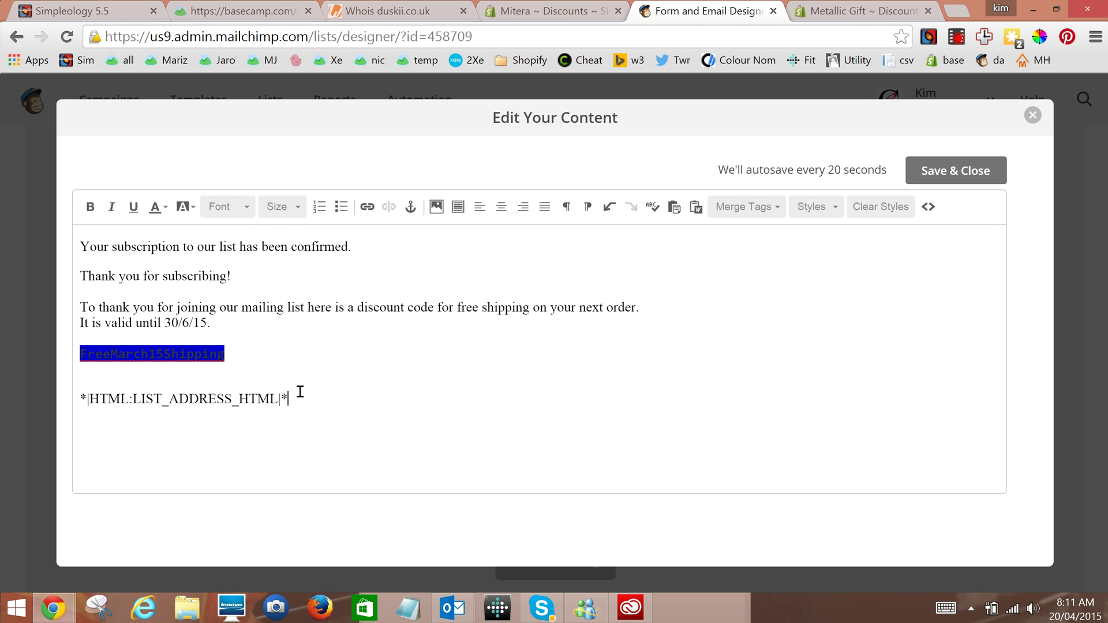
- Remove the highlight, colour the code purple, and save the confirmation text
left_click_drag(229, 354, 77, 355)
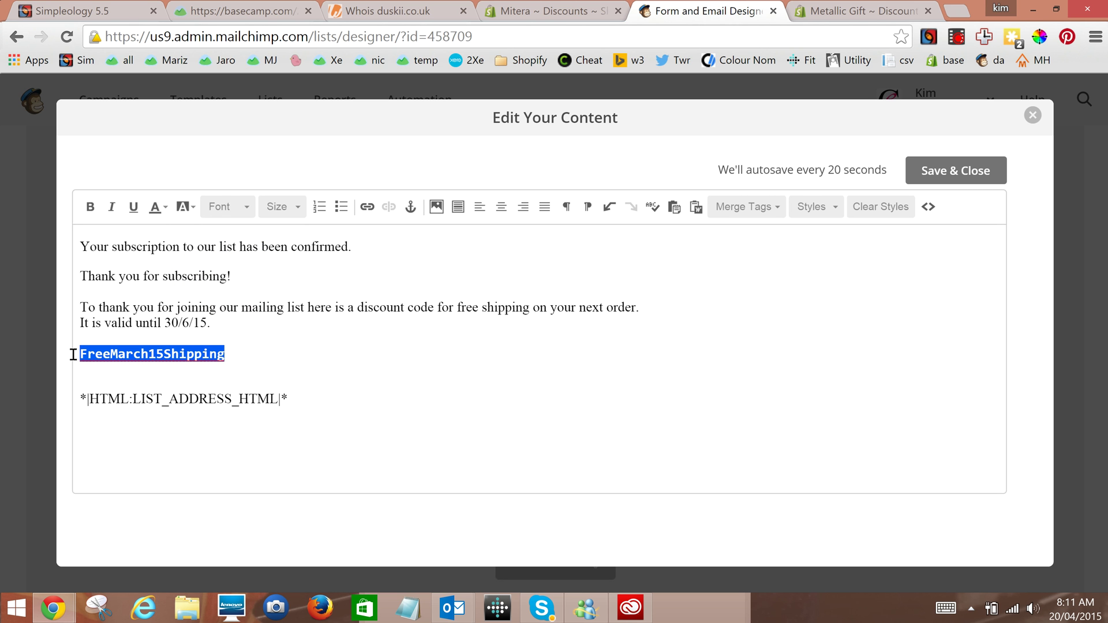
left_click(193, 207)
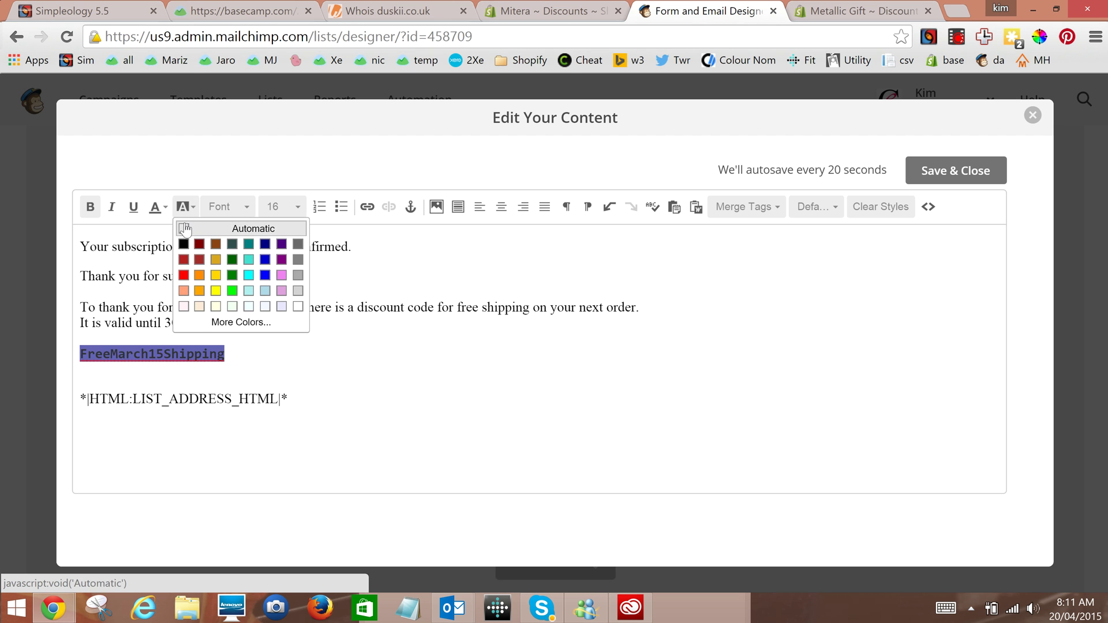
left_click(183, 228)
left_click(167, 208)
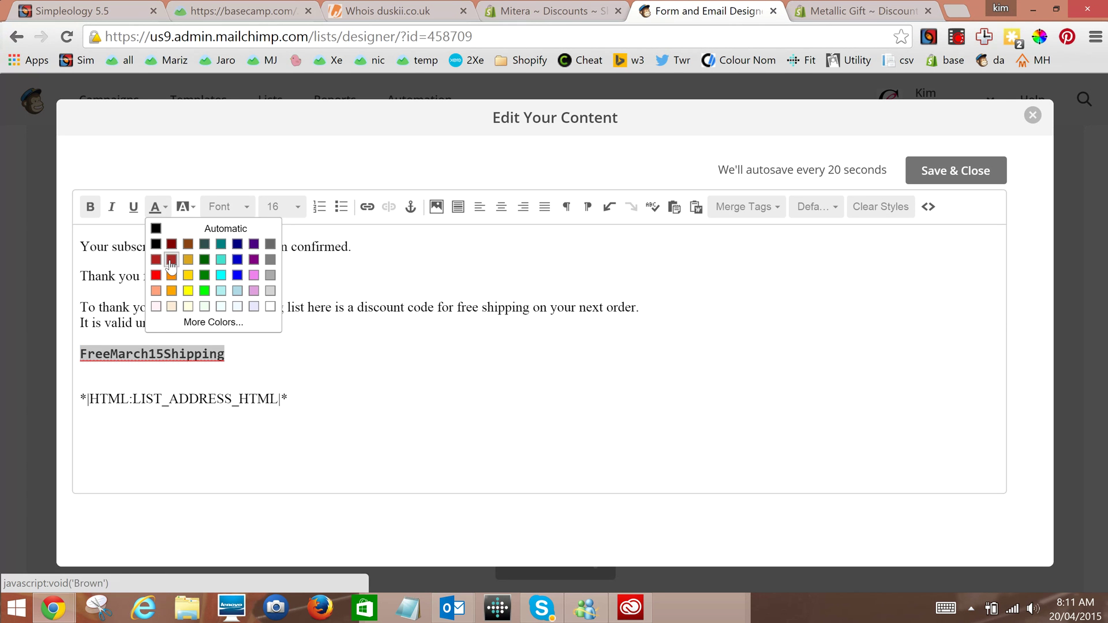
left_click(254, 259)
left_click(317, 379)
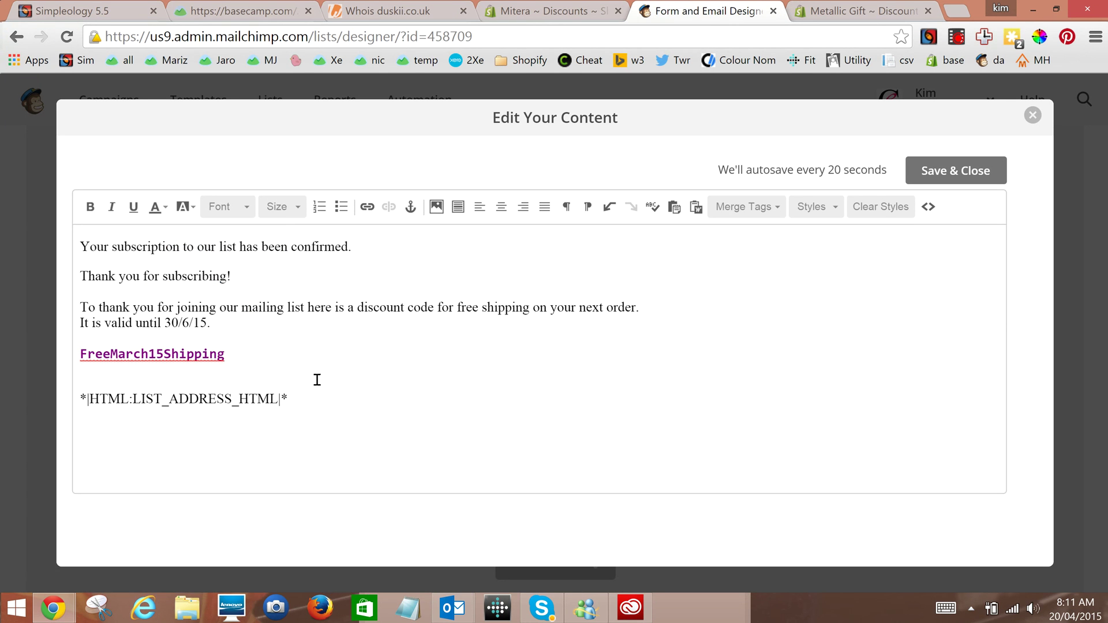
left_click(969, 172)
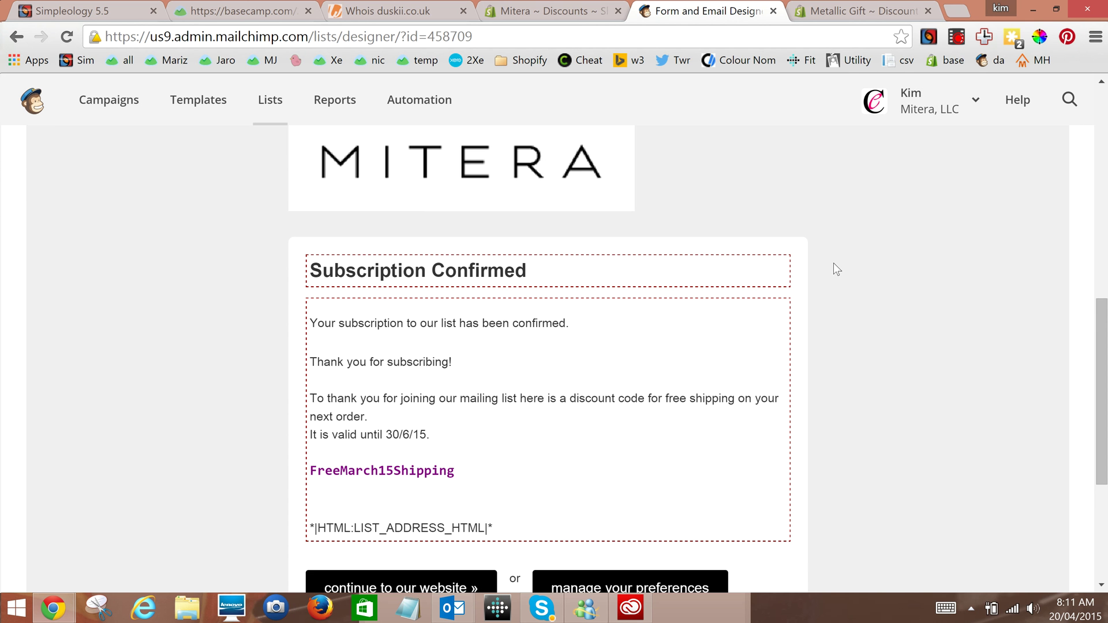
scroll(836, 268, "down", 3)
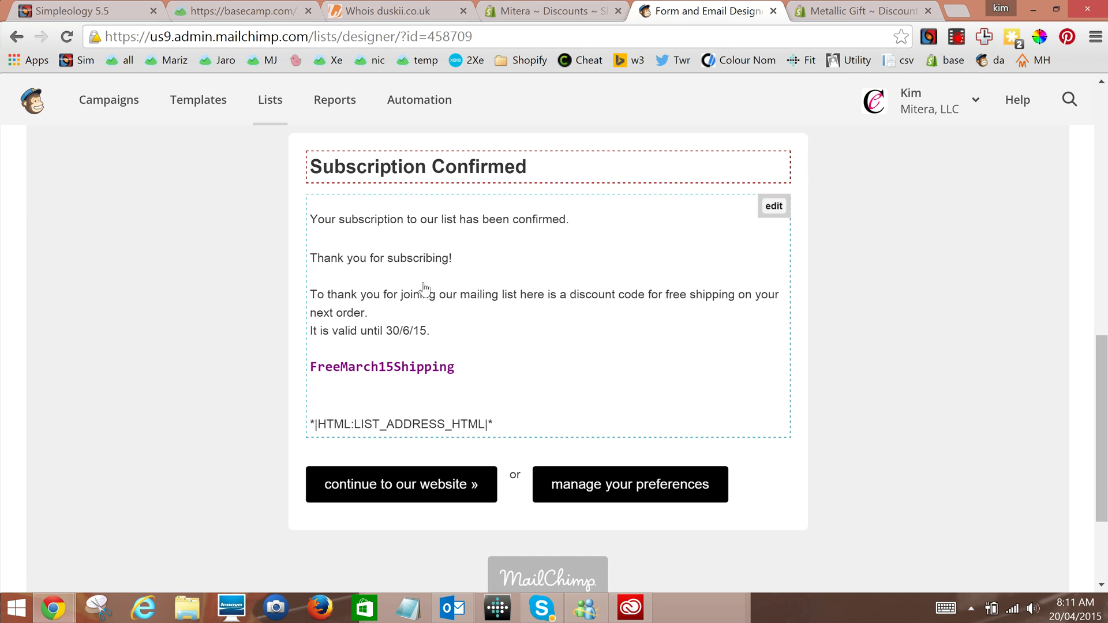
left_click(1104, 206)
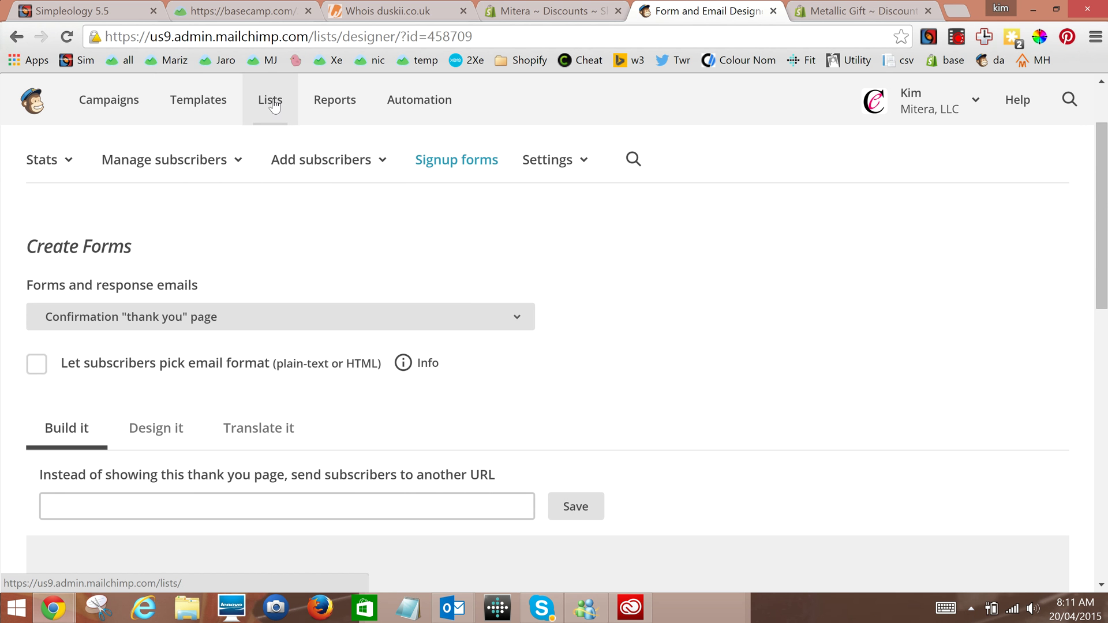
left_click(455, 165)
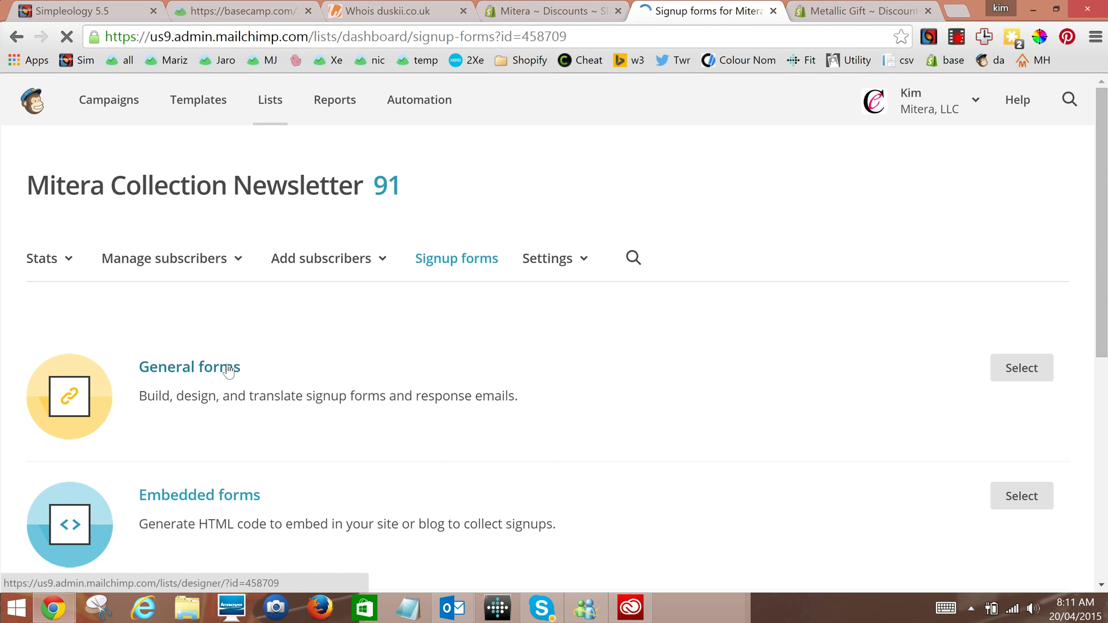
left_click(216, 369)
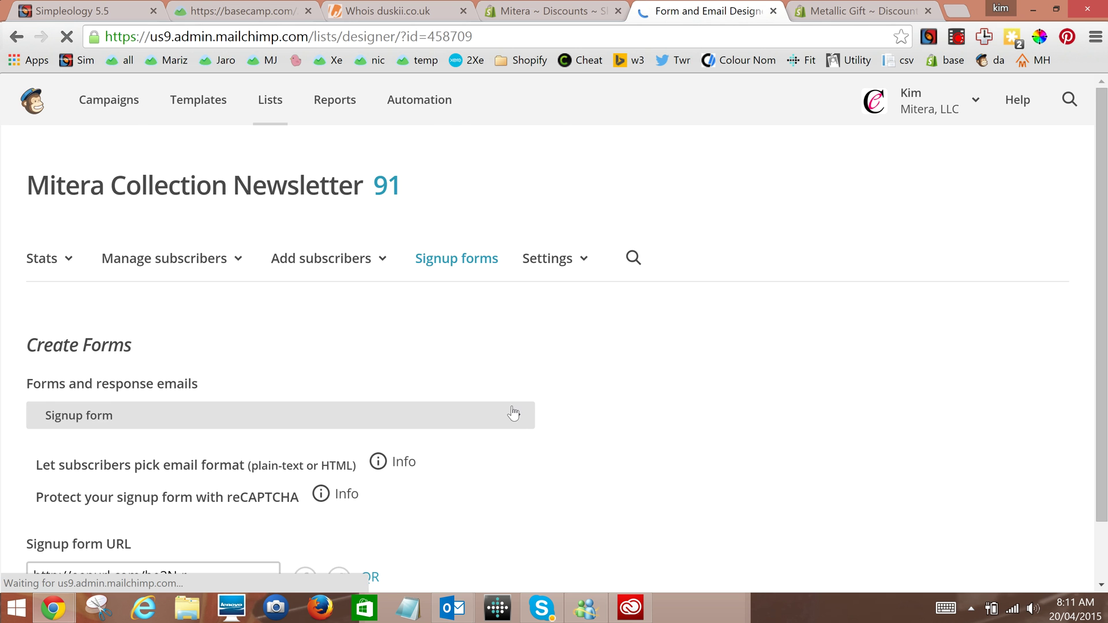
scroll(513, 413, "down", 2)
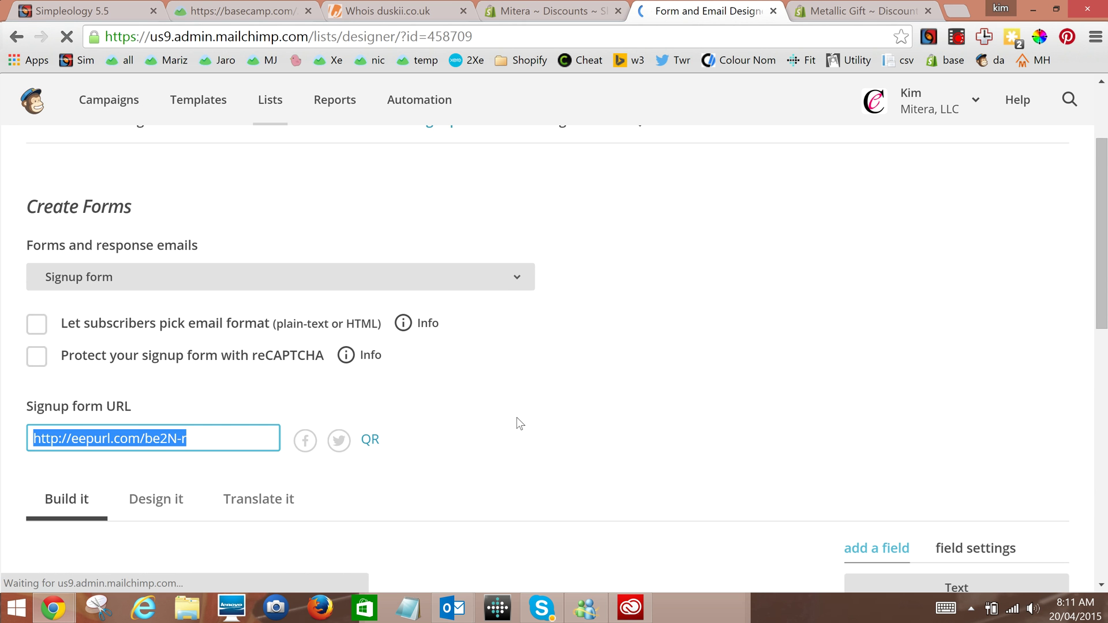
left_click(516, 277)
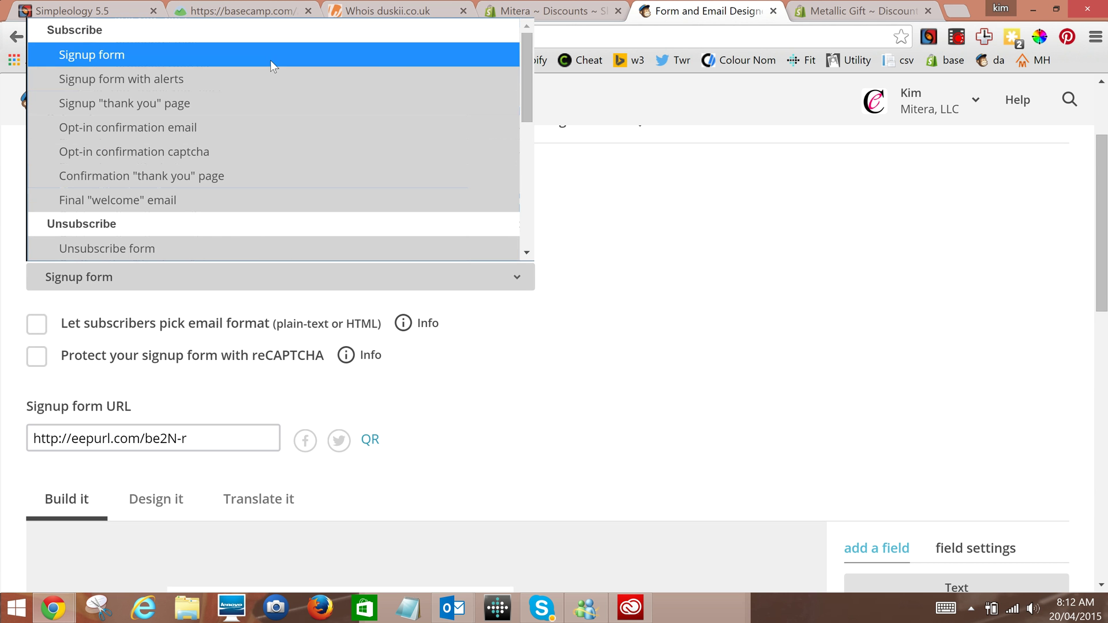
left_click_drag(529, 100, 499, 238)
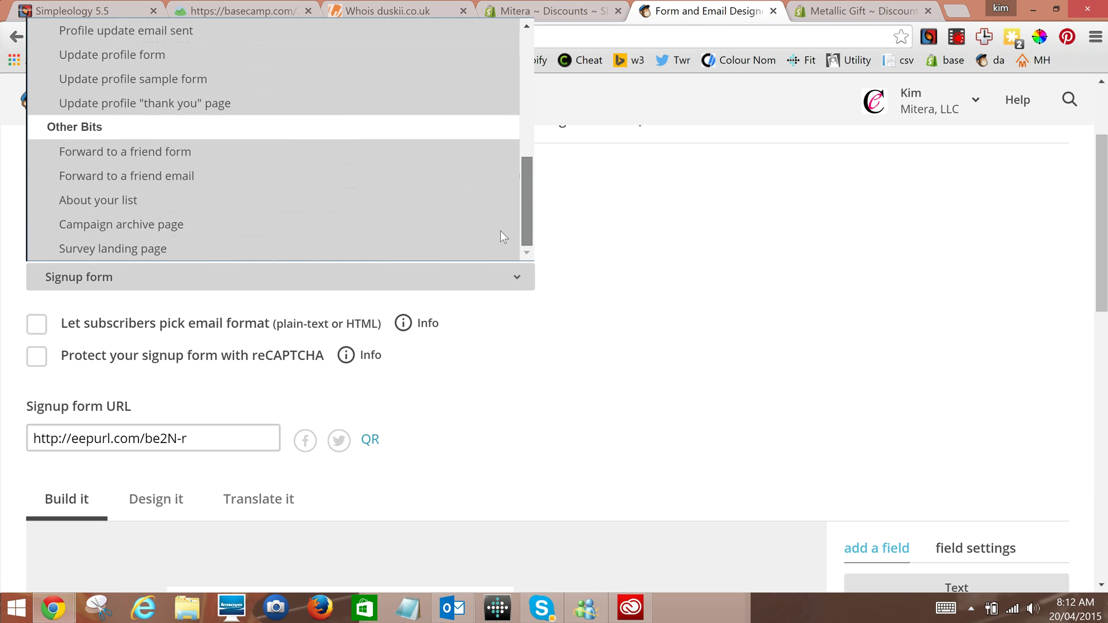
left_click_drag(527, 235, 534, 82)
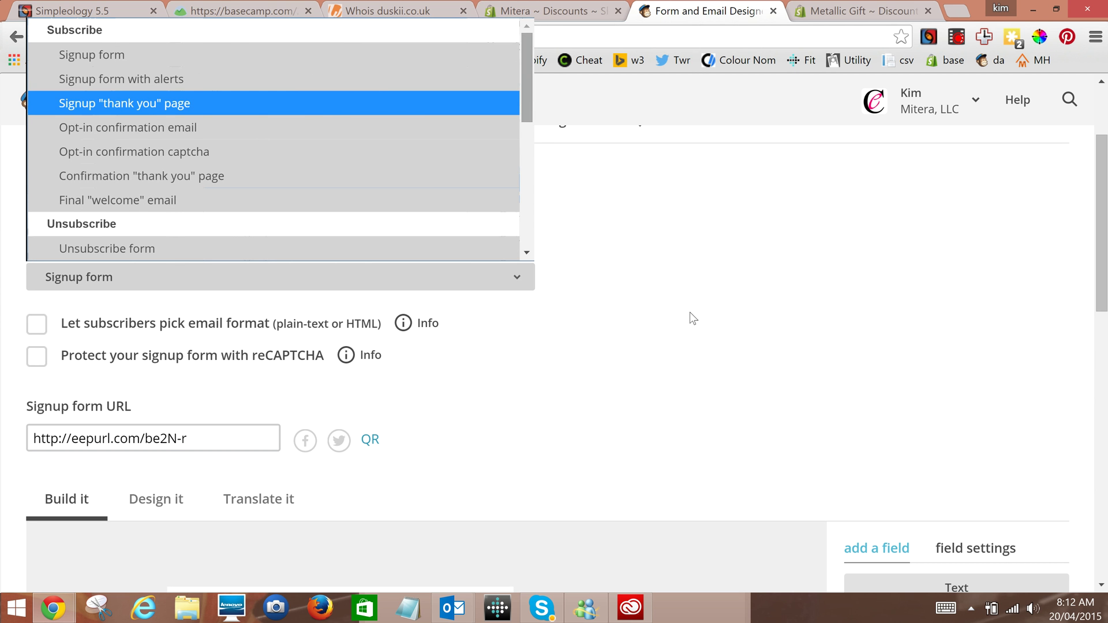
left_click(694, 332)
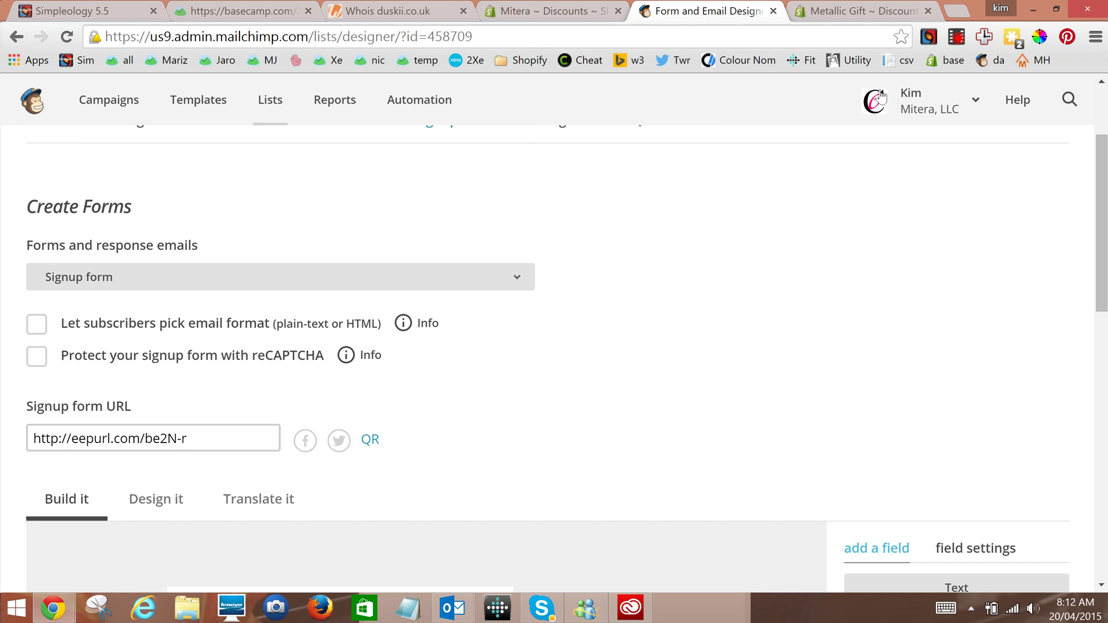